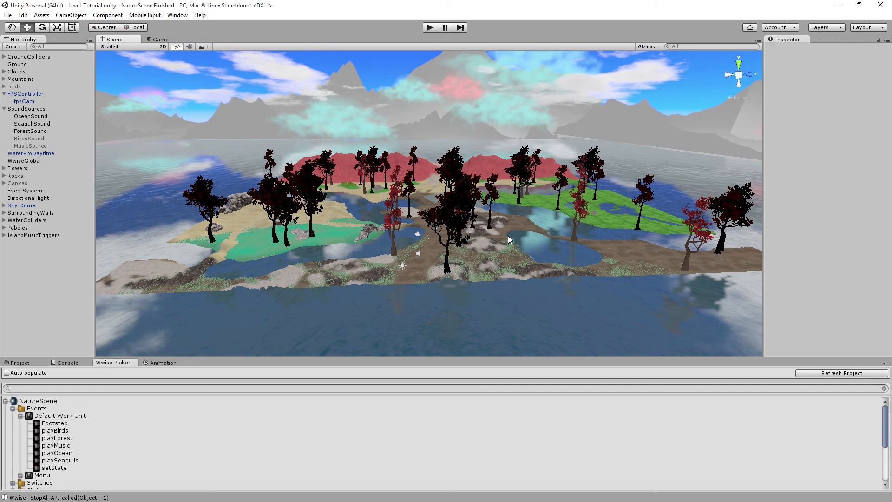
# Run the island scene in play mode to preview it, and stop playback.
pyautogui.moveTo(501, 218)
pyautogui.mouseDown(button='right')
pyautogui.moveTo(438, 215)
pyautogui.moveTo(499, 208)
pyautogui.mouseUp(button='right')
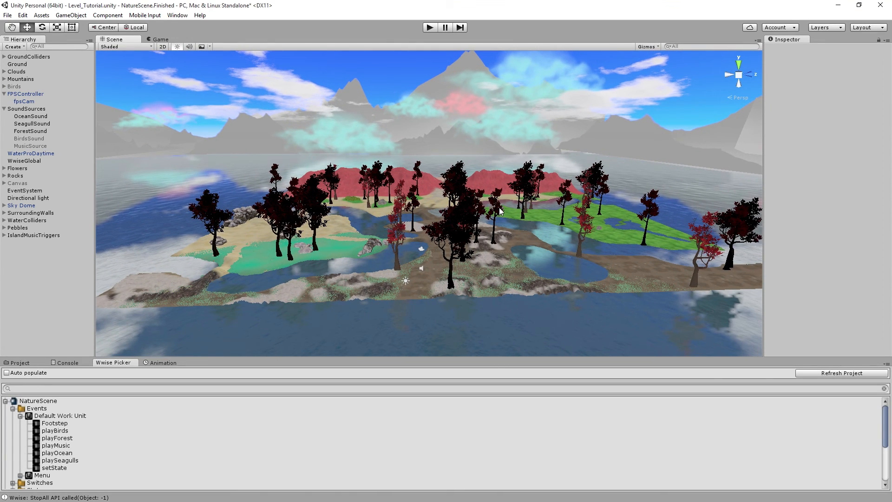
pyautogui.click(431, 28)
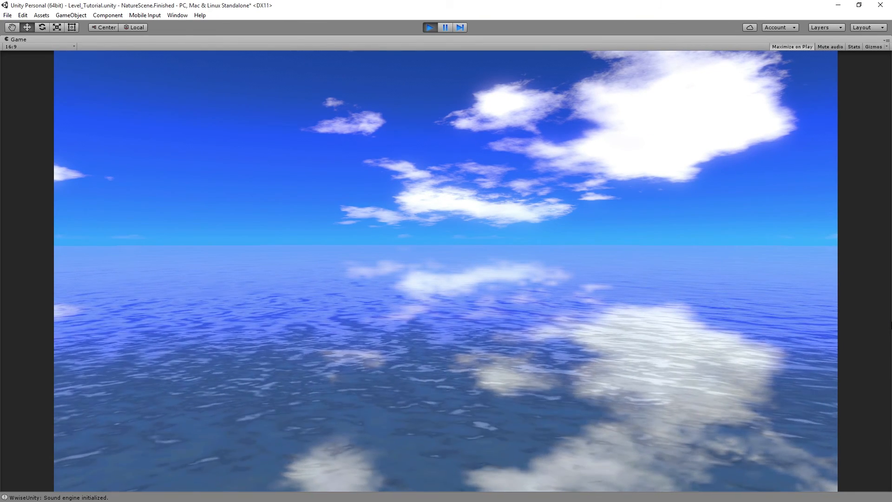
pyautogui.hotkey('ctrl', 'p')
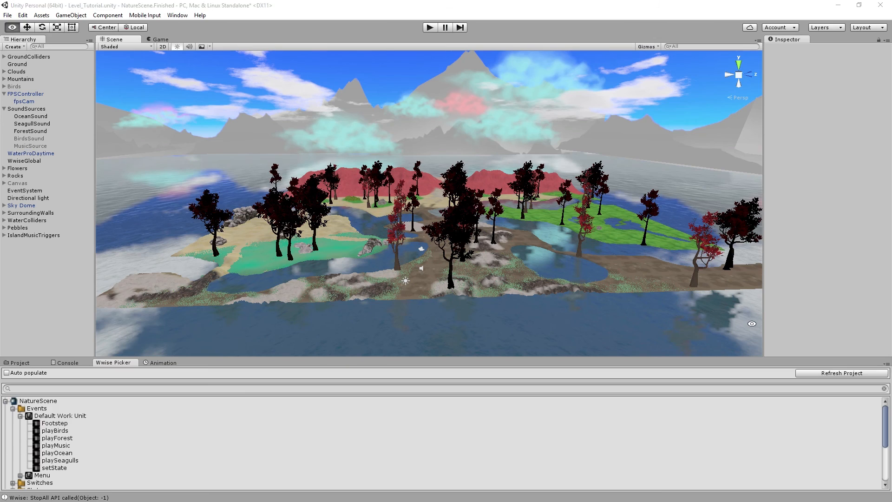
# Switch to Wwise and review the Ocean container's positioning settings, its custom attenuation curve and the project's events.
pyautogui.hotkey('alt', 'Tab')
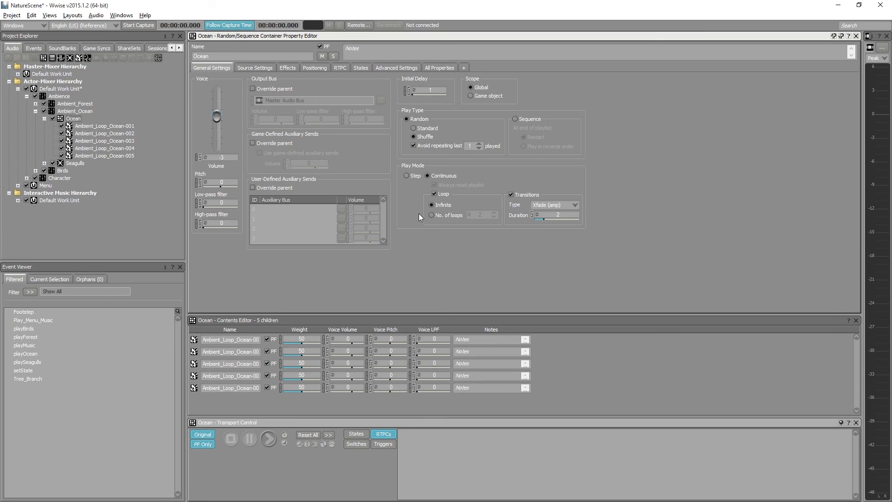
pyautogui.click(68, 120)
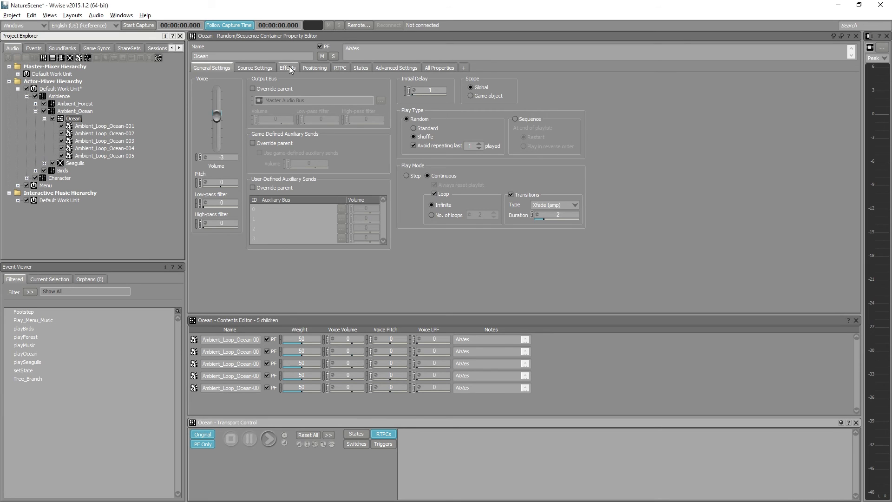
pyautogui.click(312, 68)
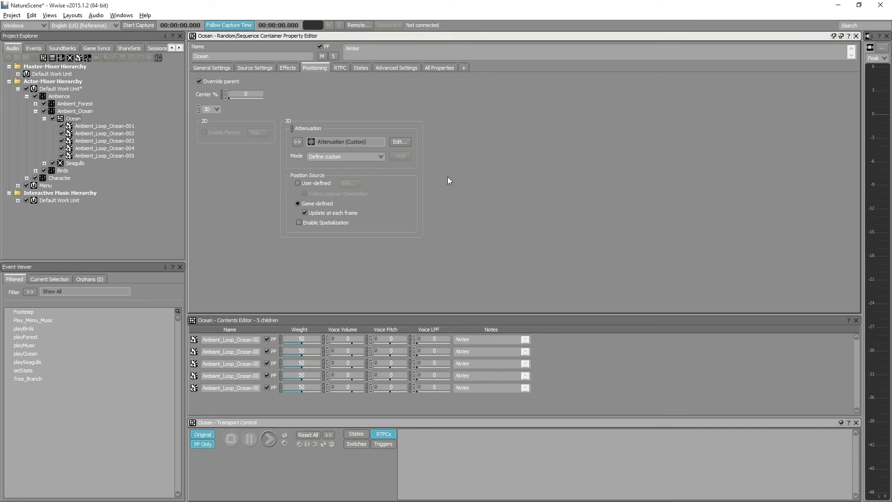
pyautogui.click(401, 141)
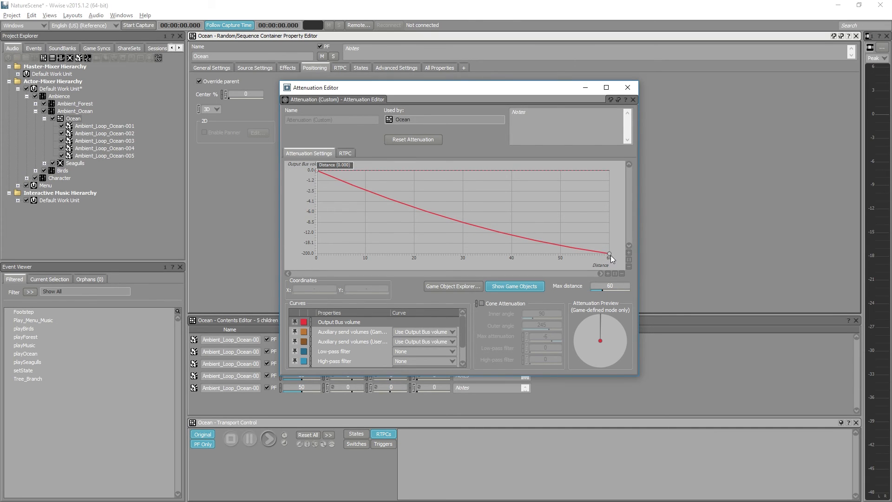
pyautogui.click(627, 89)
pyautogui.click(33, 48)
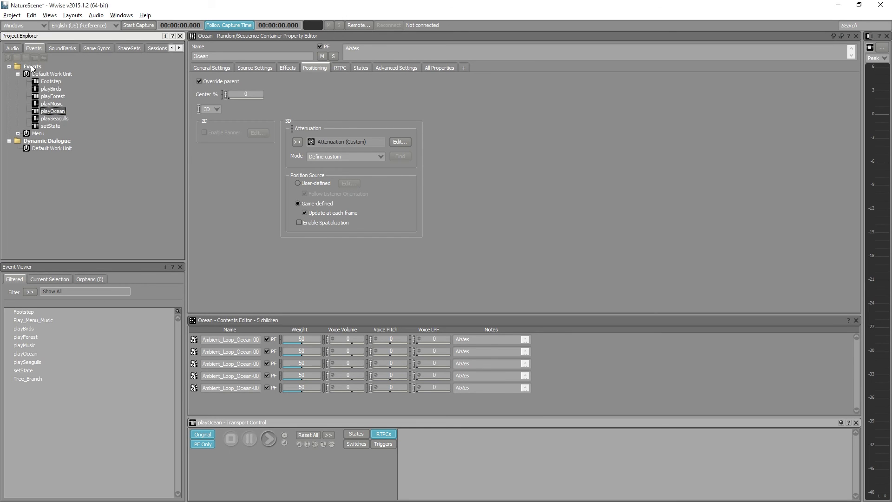
pyautogui.click(13, 49)
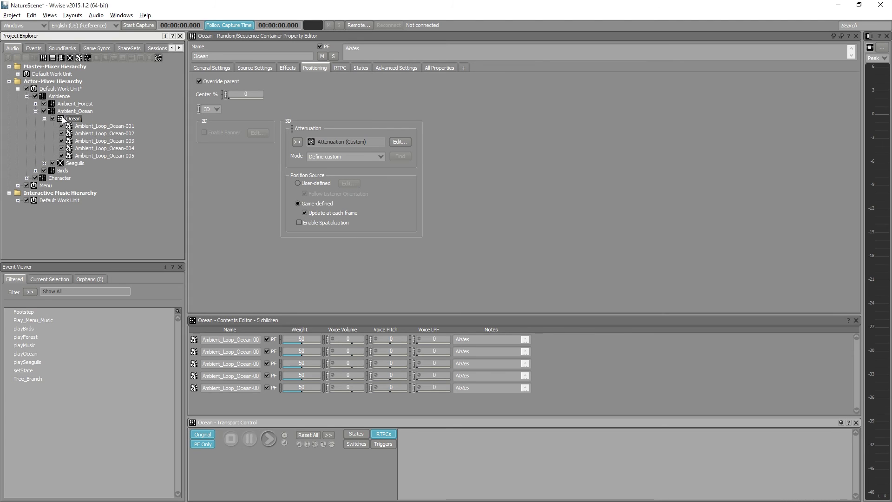
# Switch back to Unity, inspect the existing OceanSound object's Ak Ambient points and deactivate the object.
pyautogui.hotkey('alt', 'Tab')
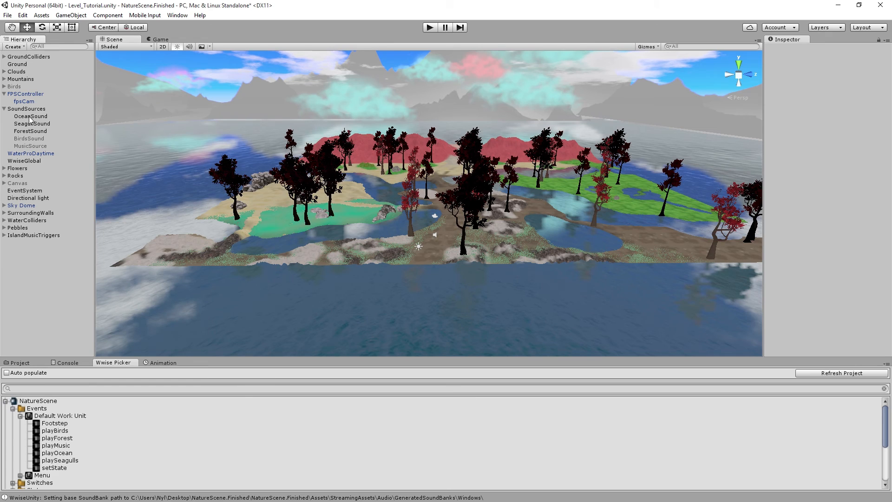
pyautogui.click(31, 116)
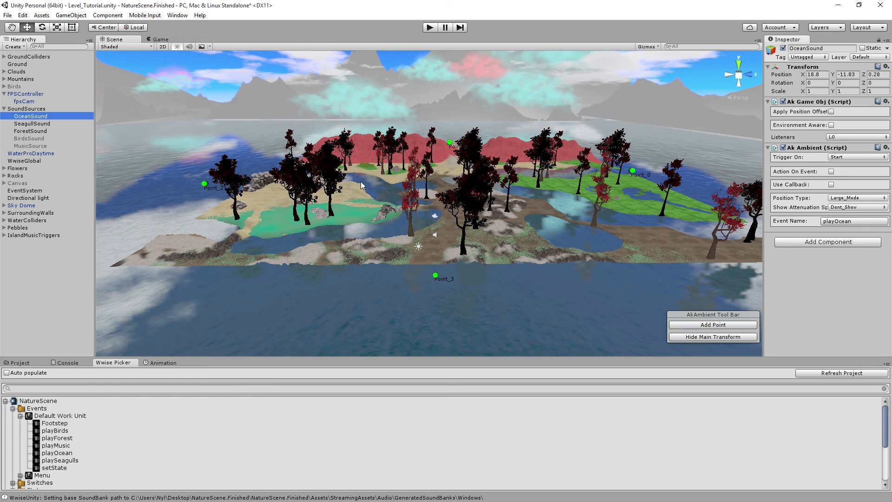
pyautogui.moveTo(362, 185)
pyautogui.keyDown('alt'); pyautogui.mouseDown()
pyautogui.moveTo(390, 185)
pyautogui.moveTo(369, 184)
pyautogui.mouseUp(); pyautogui.keyUp('alt')
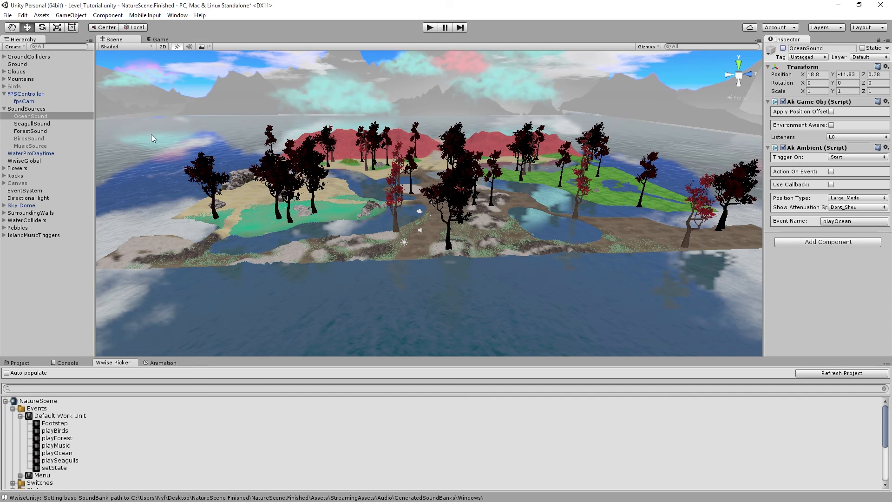
pyautogui.click(31, 273)
# Create an empty game object in the scene and name it Ocean.
pyautogui.click(21, 47)
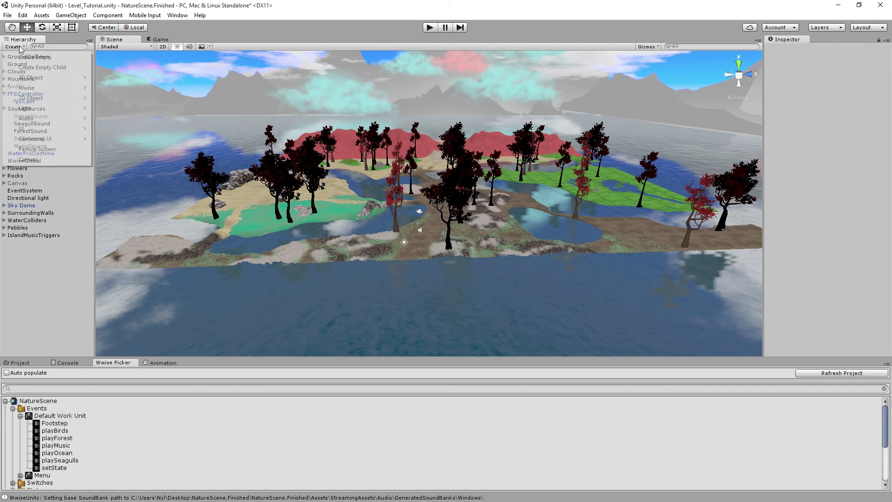
pyautogui.click(34, 56)
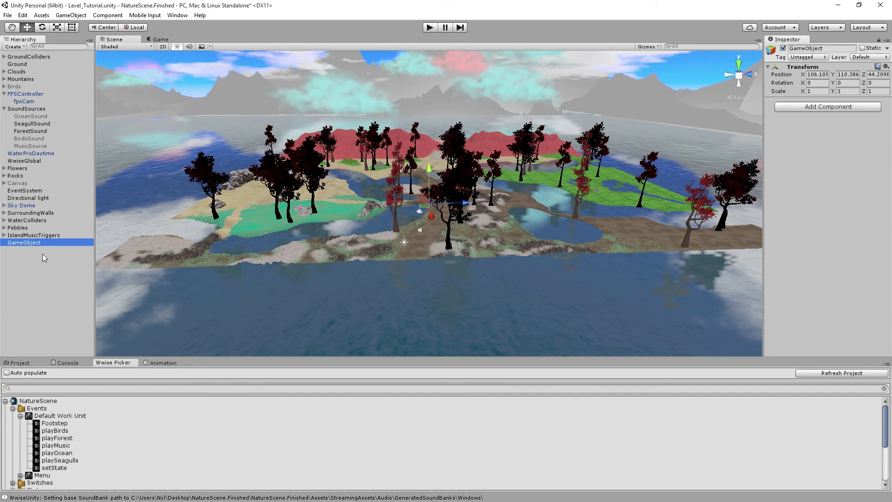
pyautogui.press('F2')
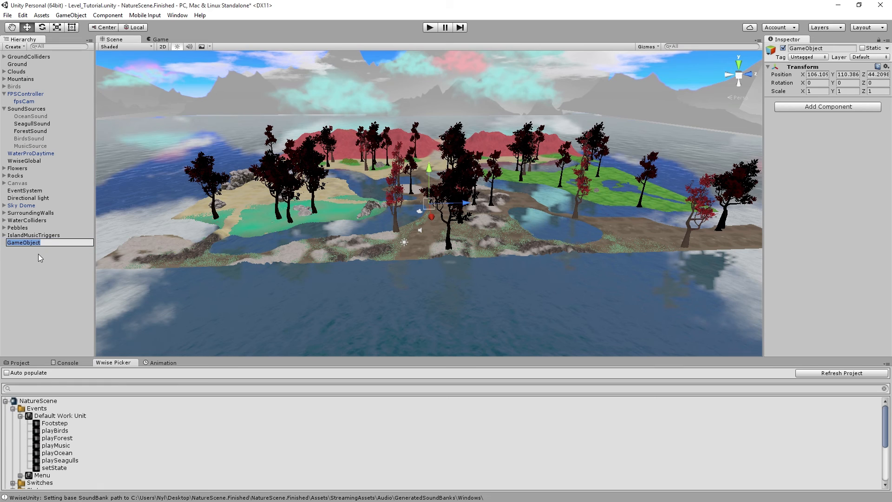
pyautogui.write('Ocean')
pyautogui.press('Return')
# Attach the playOcean event to the Ocean object, with Environment Aware off and the position type set to Large_Mode.
pyautogui.click(67, 453)
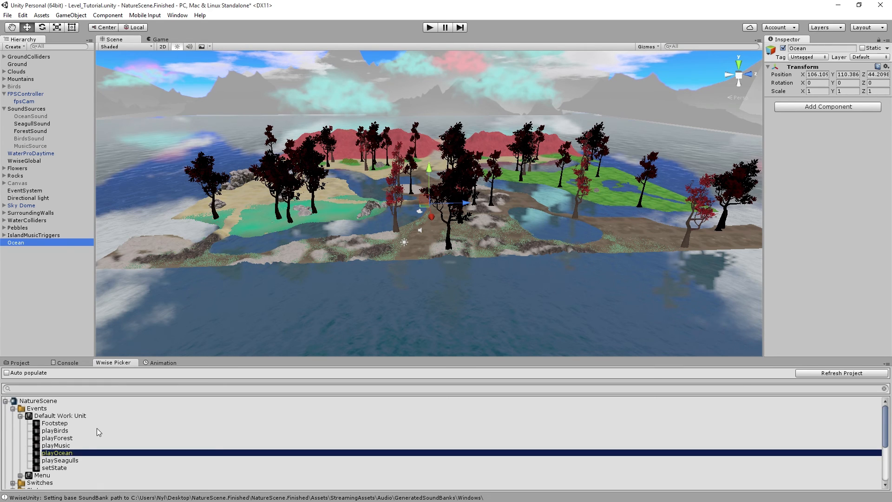
pyautogui.moveTo(67, 454); pyautogui.dragTo(799, 292)
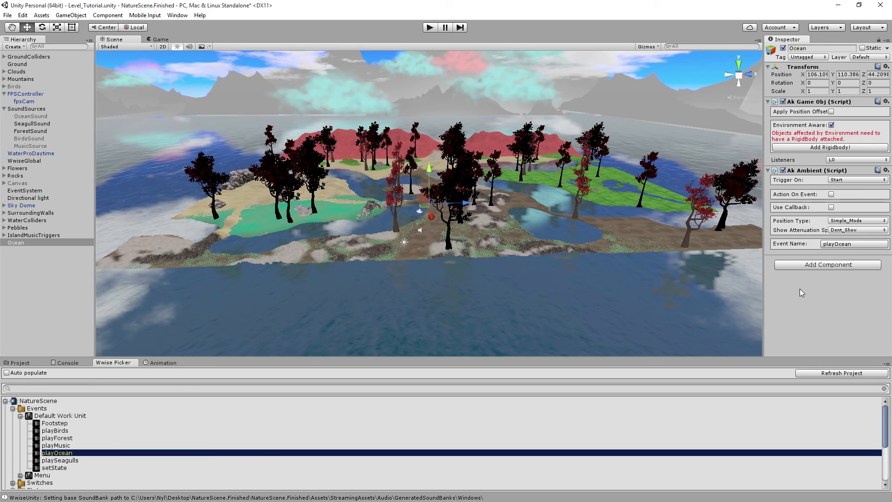
pyautogui.click(832, 125)
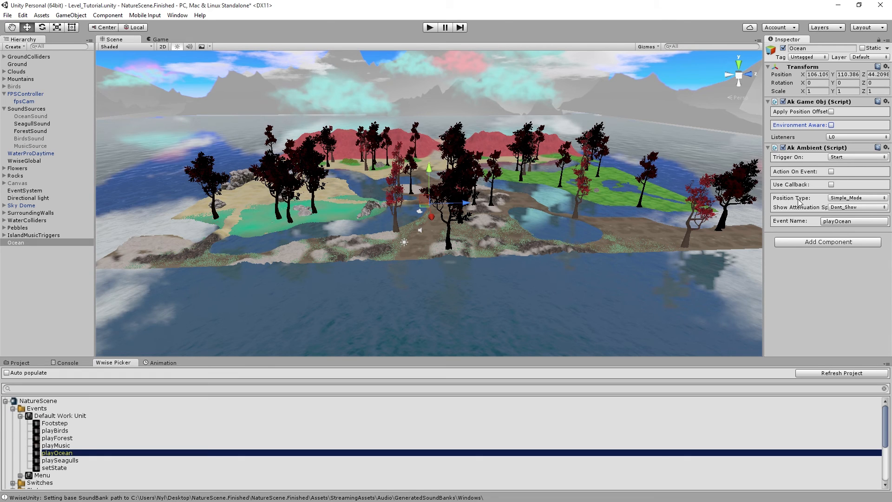
pyautogui.click(853, 200)
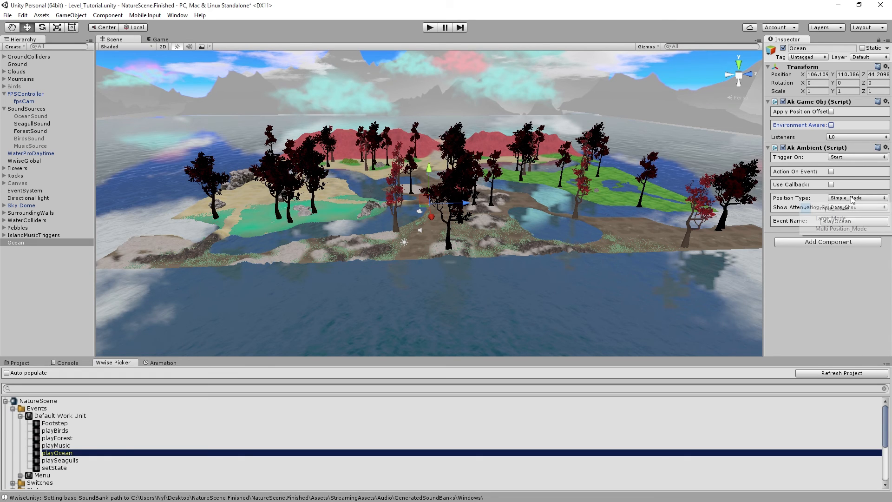
pyautogui.click(833, 218)
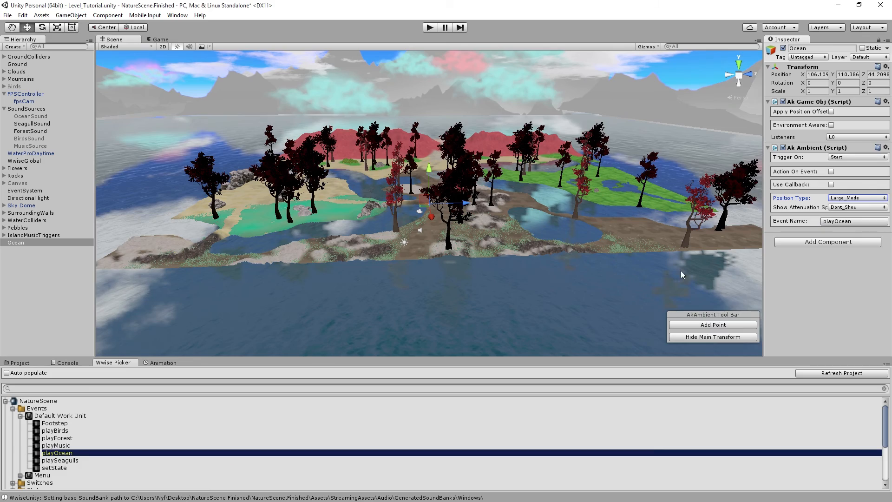
# Add an Ak Ambient sound point to the Ocean object and hide the object's main transform.
pyautogui.keyDown('alt'); pyautogui.moveTo(613, 241); pyautogui.dragTo(611, 262); pyautogui.keyUp('alt')
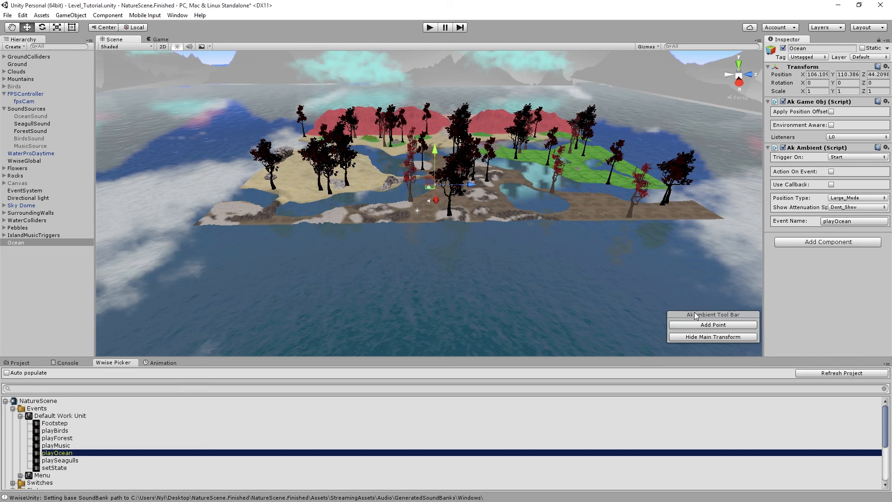
pyautogui.click(725, 324)
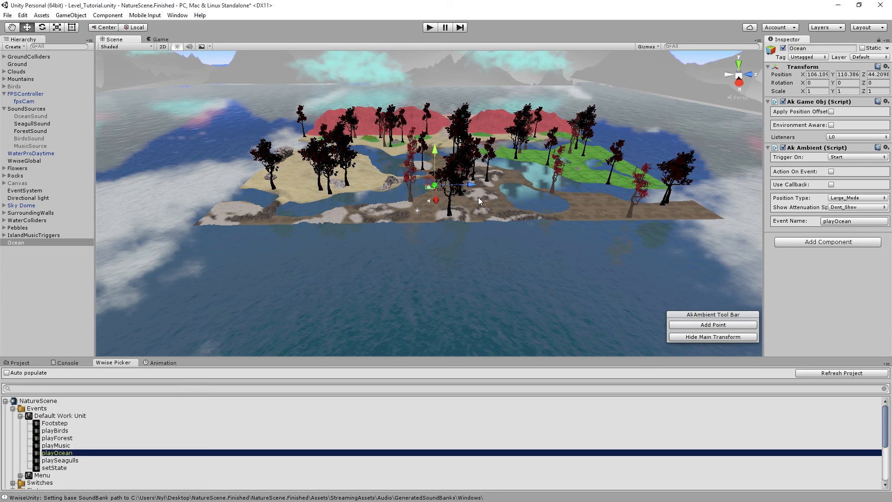
pyautogui.click(713, 338)
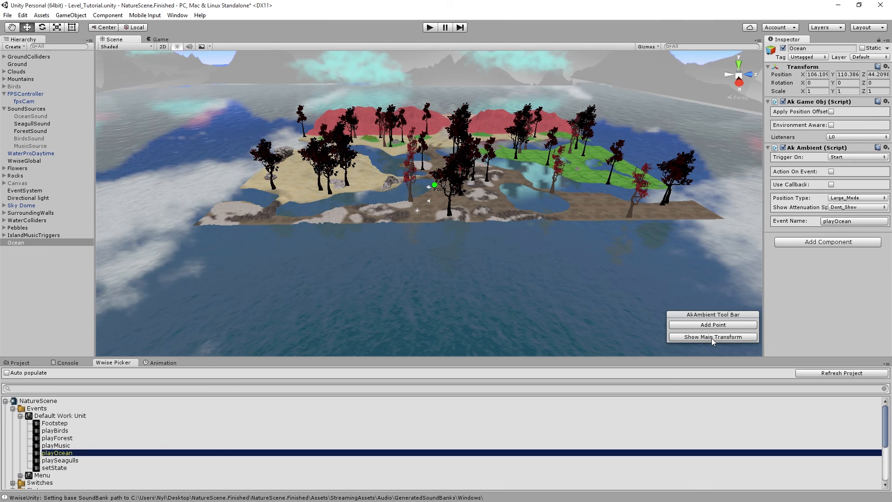
# Move the sound point from the middle of the island towards its sandy end and lower it.
pyautogui.click(435, 185)
pyautogui.moveTo(431, 157); pyautogui.dragTo(436, 122)
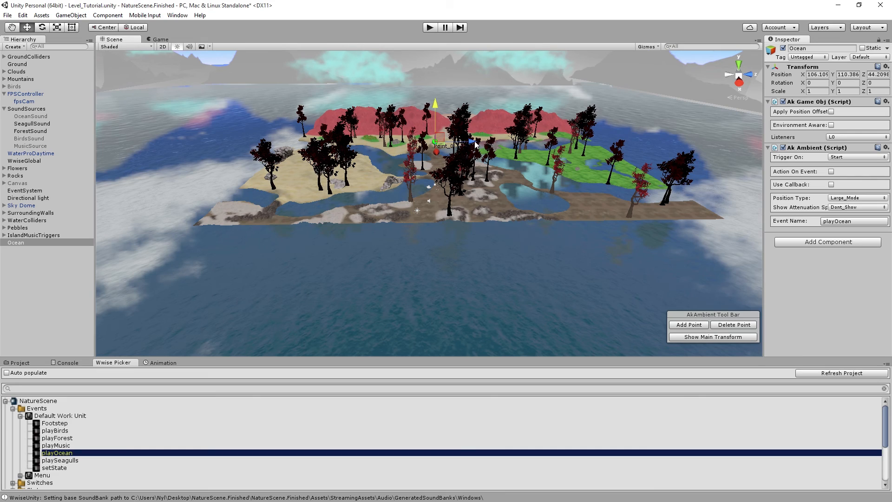
pyautogui.moveTo(477, 145); pyautogui.dragTo(333, 149)
pyautogui.keyDown('alt'); pyautogui.moveTo(261, 145); pyautogui.dragTo(99, 123); pyautogui.keyUp('alt')
pyautogui.keyDown('alt'); pyautogui.scroll(3, 122, 117); pyautogui.keyUp('alt')
pyautogui.moveTo(181, 151); pyautogui.dragTo(402, 140)
pyautogui.moveTo(443, 101); pyautogui.dragTo(443, 238)
# Place the sound point out over the water beyond the sandy end of the island, at about sea level.
pyautogui.moveTo(480, 266); pyautogui.dragTo(620, 303, button='right')
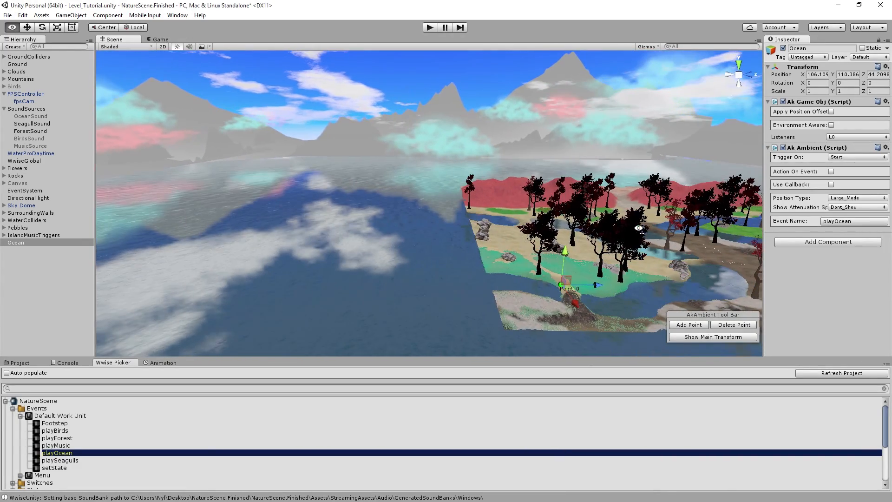
pyautogui.moveTo(598, 282); pyautogui.dragTo(474, 274)
pyautogui.moveTo(473, 275); pyautogui.dragTo(603, 279, button='right')
pyautogui.keyDown('alt'); pyautogui.moveTo(671, 285); pyautogui.dragTo(705, 269); pyautogui.keyUp('alt')
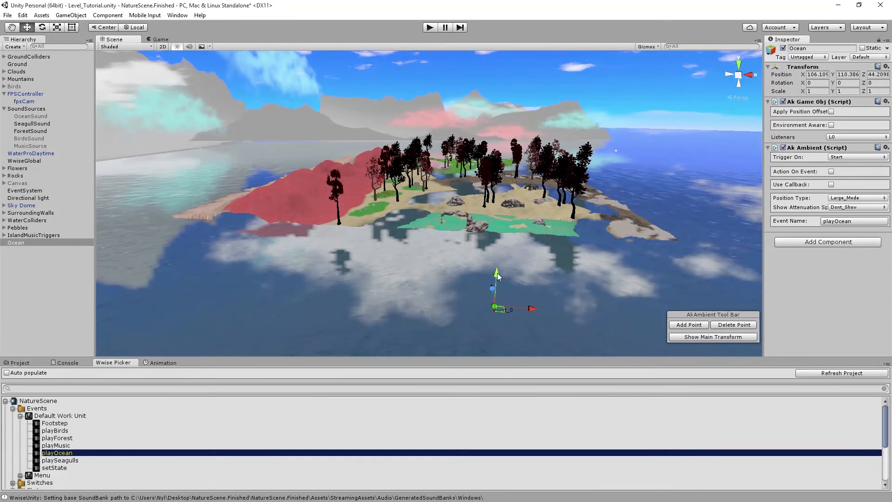
pyautogui.moveTo(496, 274); pyautogui.dragTo(500, 211)
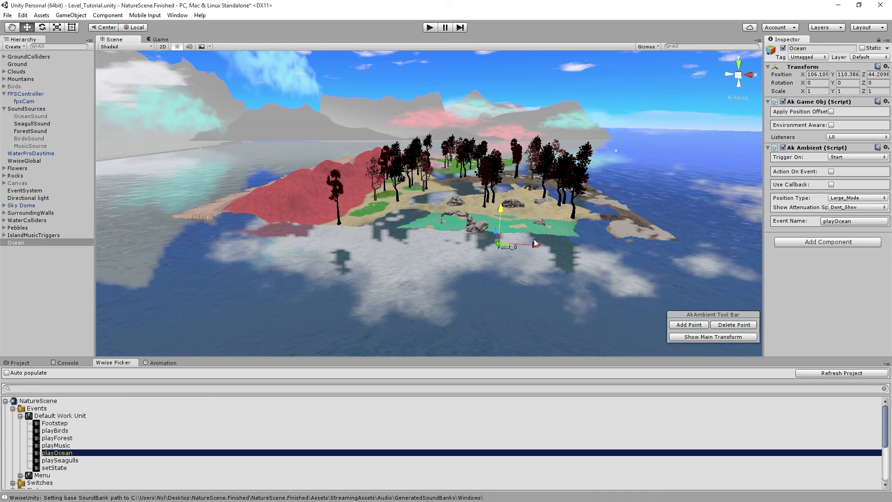
pyautogui.moveTo(536, 247); pyautogui.dragTo(437, 235)
pyautogui.keyDown('alt'); pyautogui.moveTo(496, 233); pyautogui.dragTo(457, 238); pyautogui.keyUp('alt')
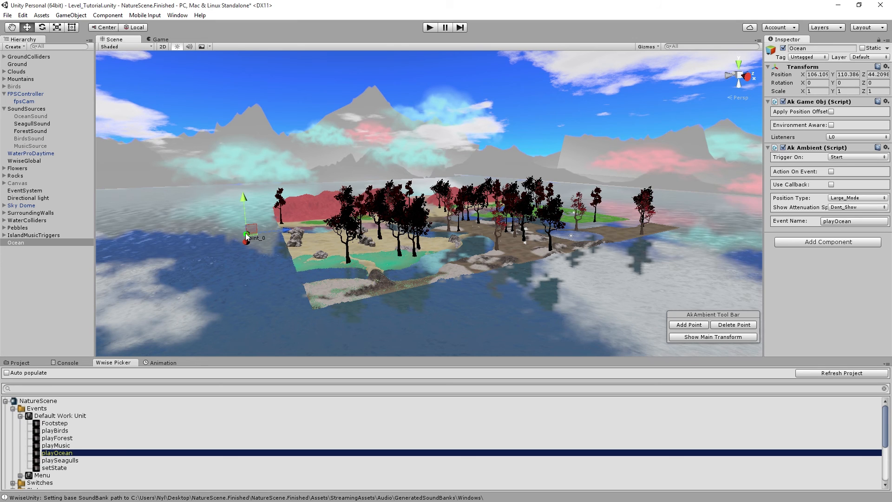
# Test the scene in play mode by walking across the island to listen to the ocean sound from the placed point, then stop.
pyautogui.hotkey('ctrl', 'p')
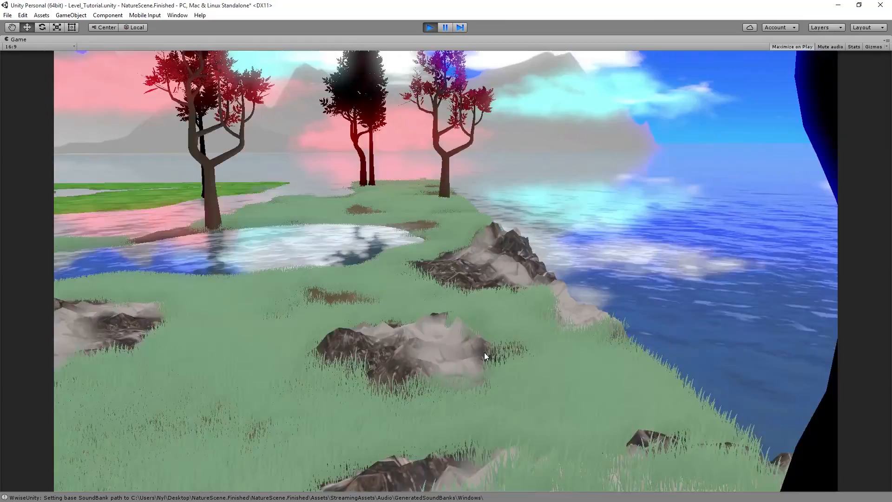
pyautogui.press('w')
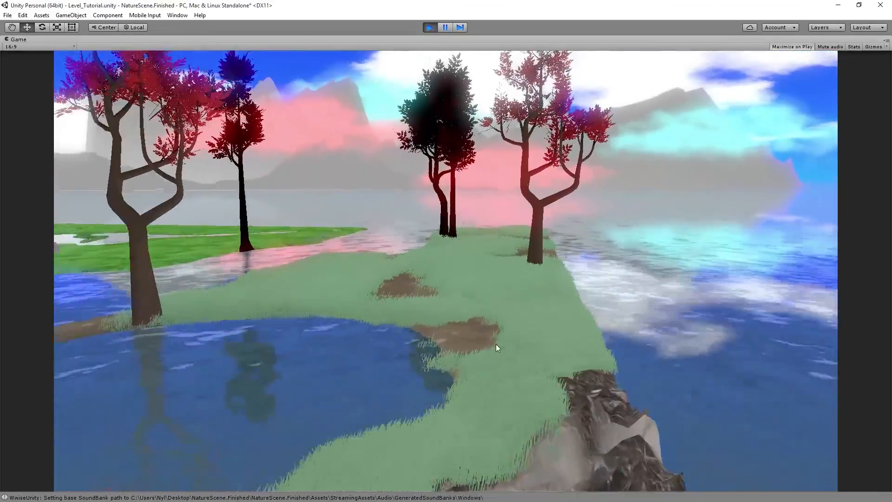
pyautogui.press('w')
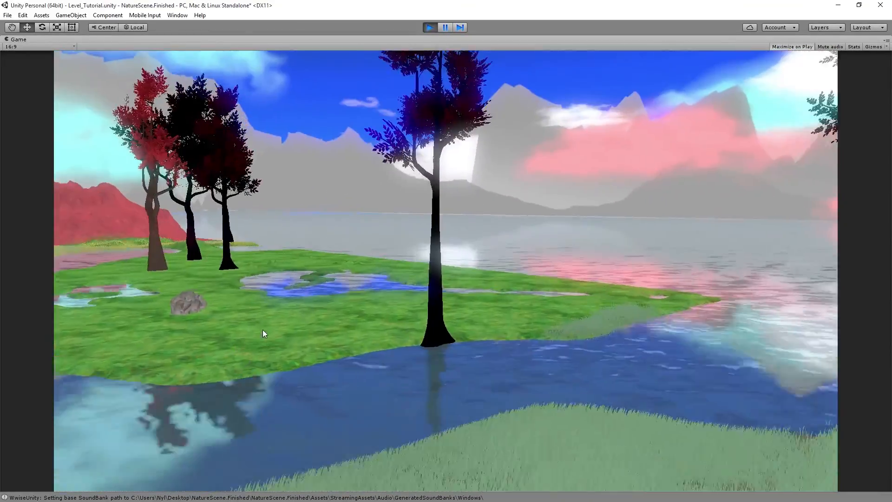
pyautogui.press('w')
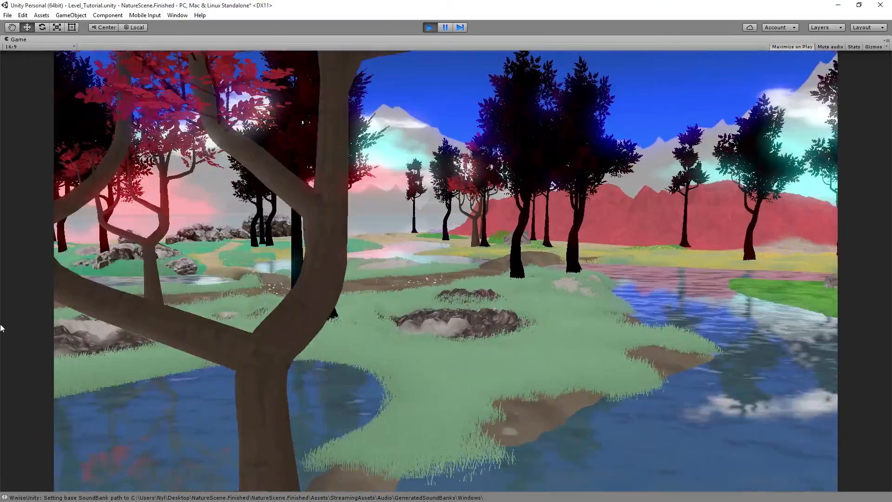
pyautogui.press('w')
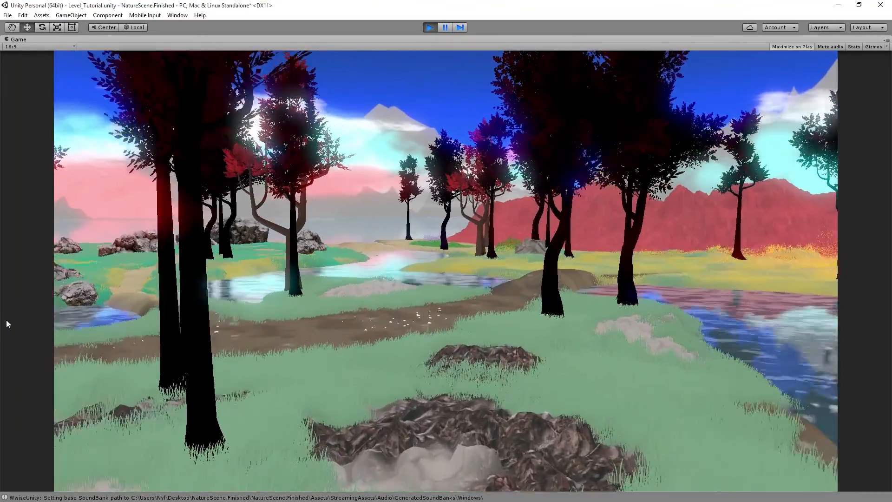
pyautogui.press('w')
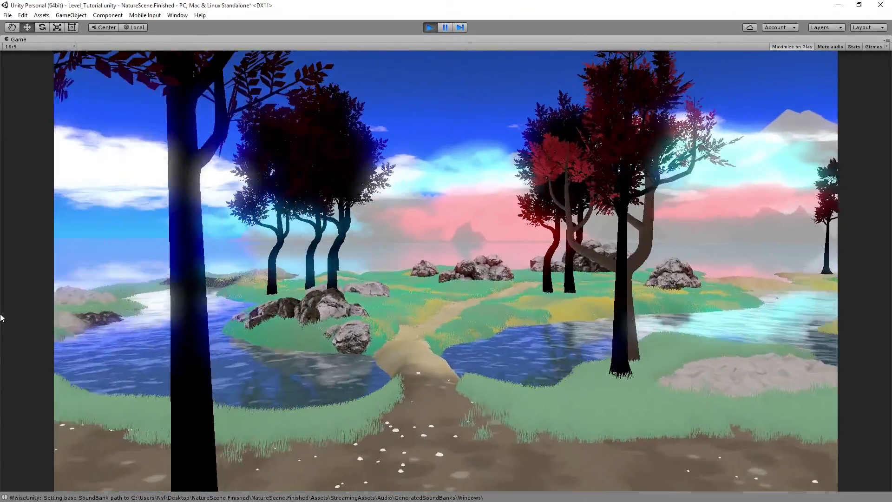
pyautogui.press('w')
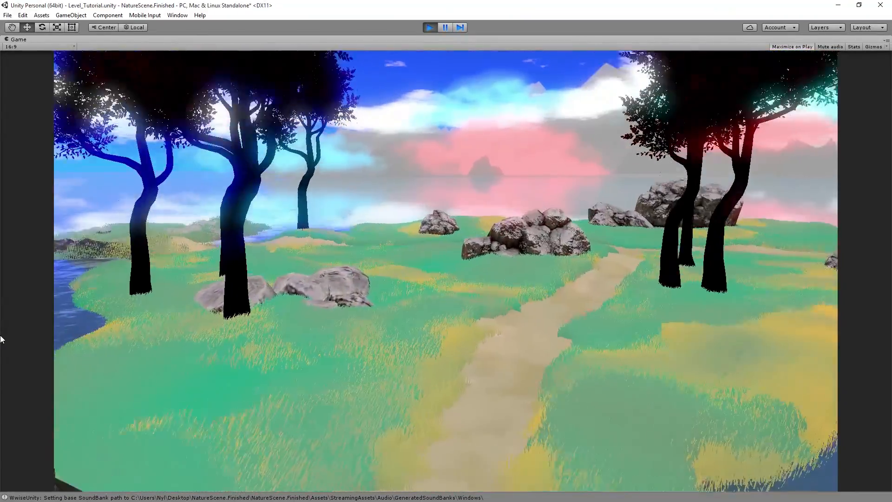
pyautogui.press('w')
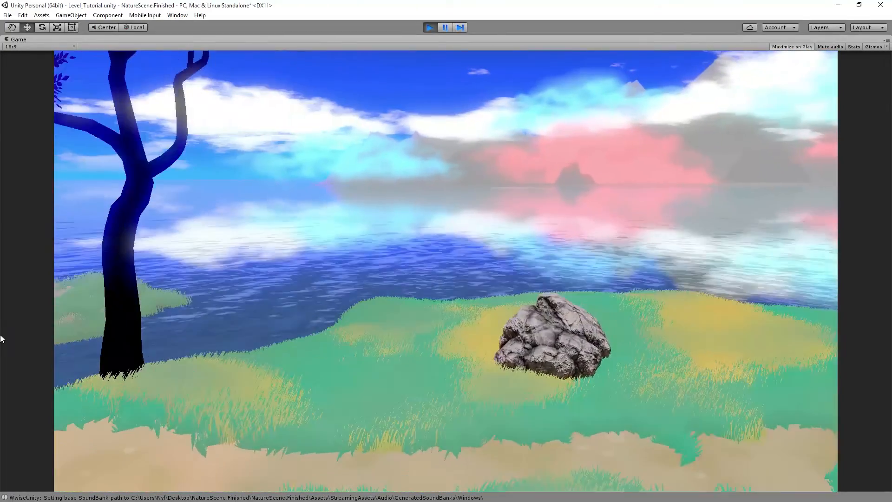
pyautogui.press('w')
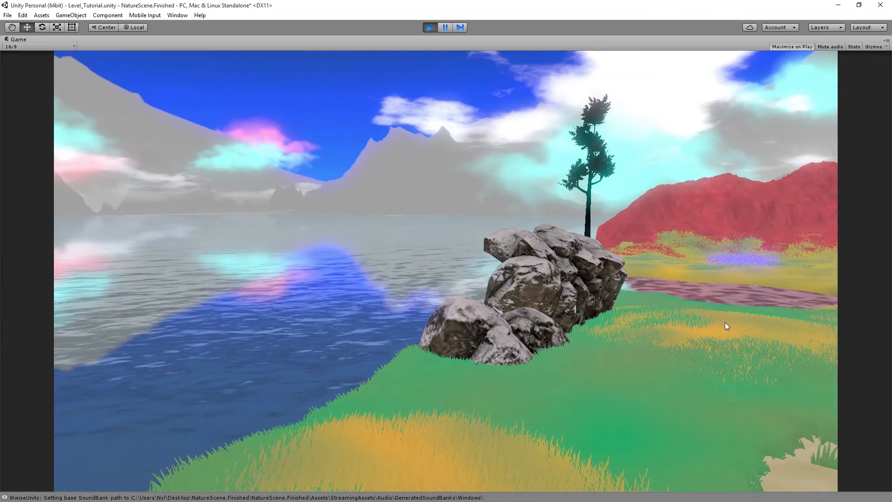
pyautogui.hotkey('ctrl', 'p')
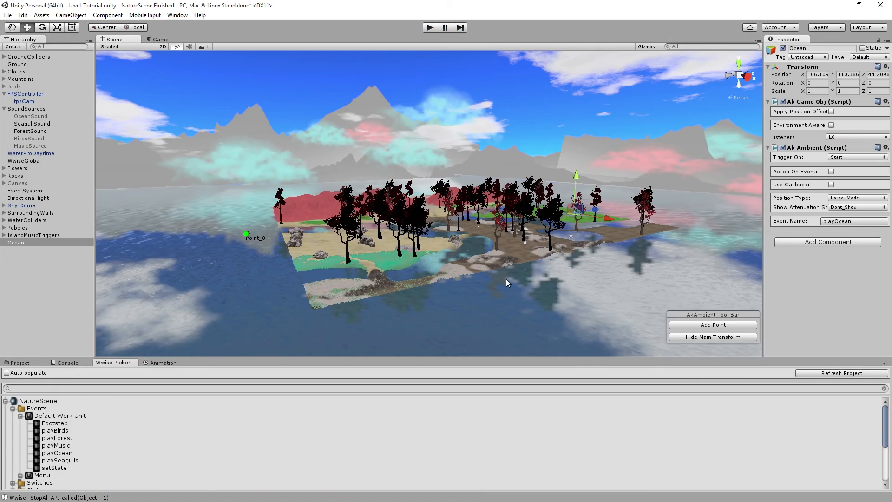
# Review the Ambient SoundBank in the Wwise Picker and the Ak Bank component on the fpsCam object.
pyautogui.click(46, 321)
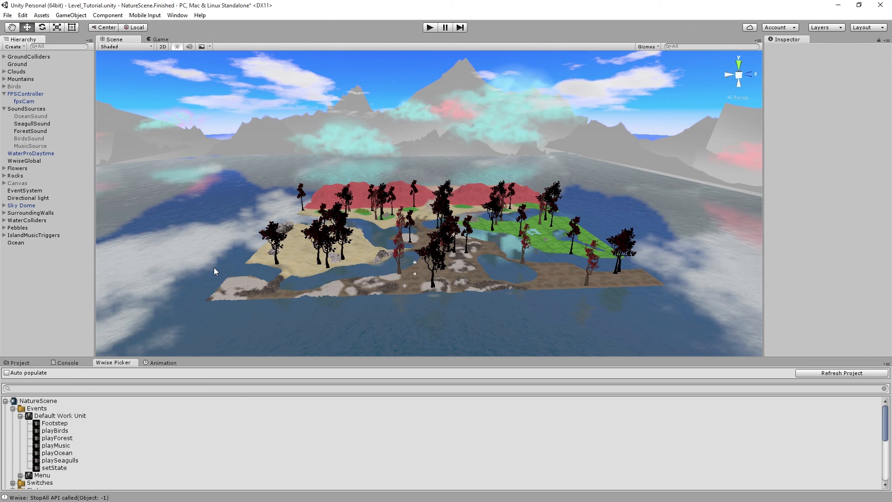
pyautogui.scroll(-5, 83, 450)
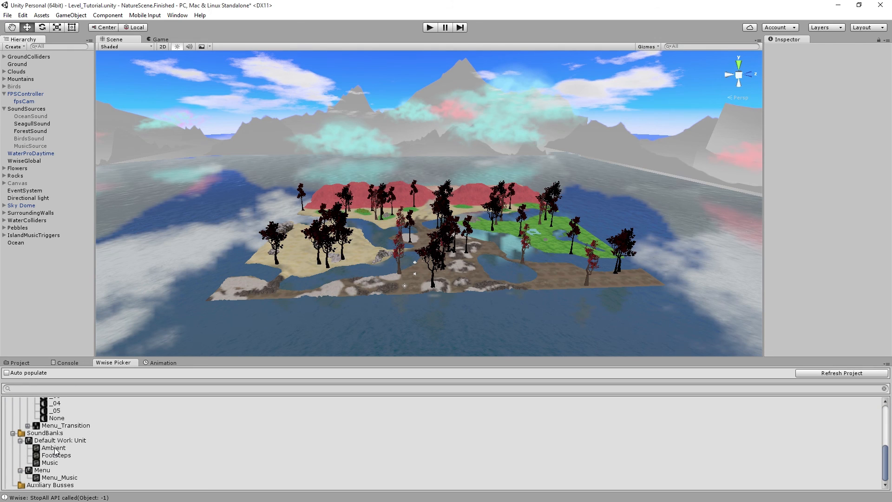
pyautogui.click(25, 102)
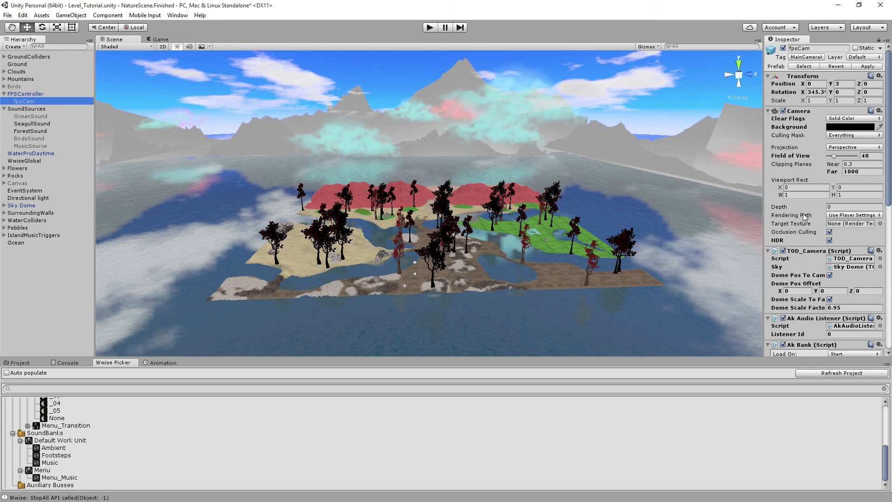
pyautogui.scroll(-6, 798, 292)
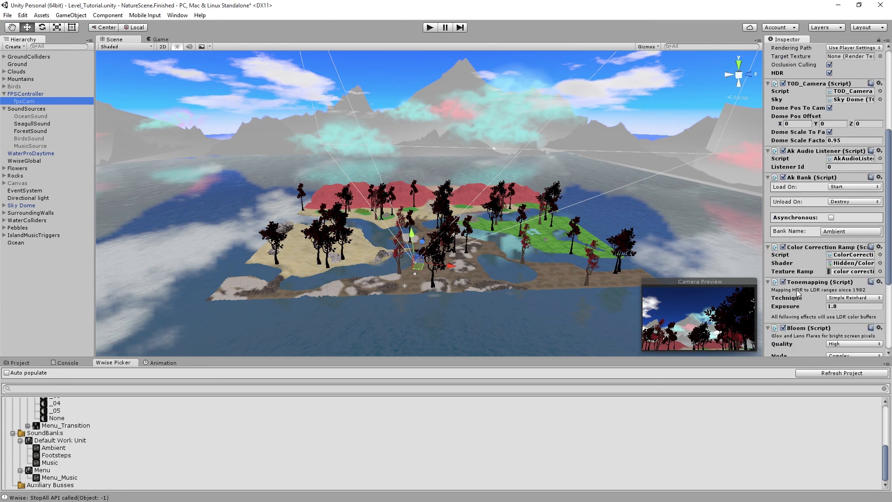
pyautogui.scroll(-5, 798, 293)
pyautogui.scroll(5, 799, 294)
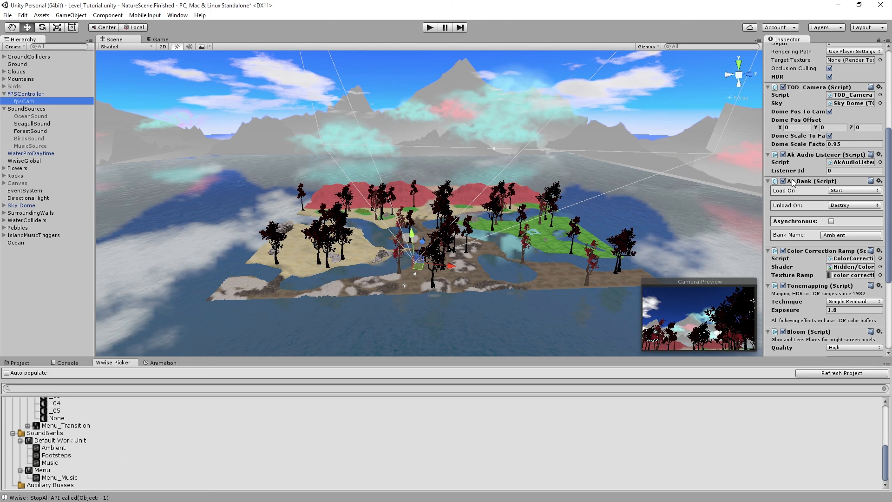
# Run the scene in play mode, walk along the forest path towards the shore to check the ambience, and stop playback.
pyautogui.click(429, 28)
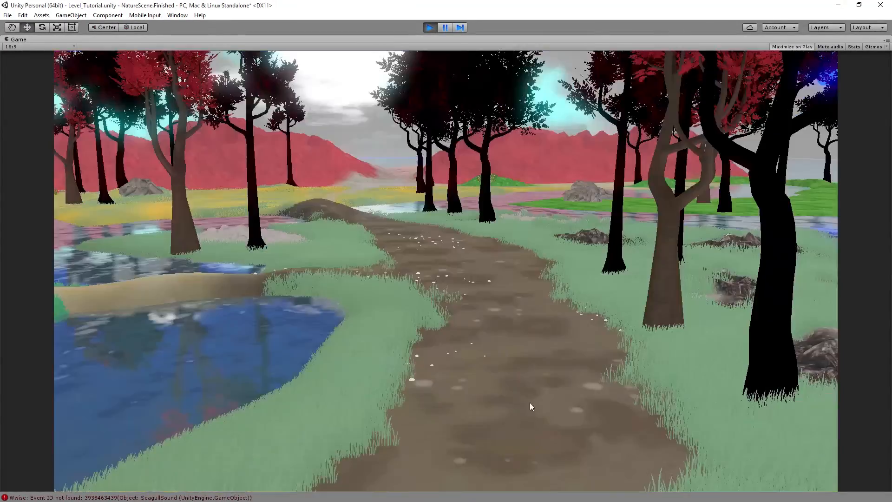
pyautogui.press('w')
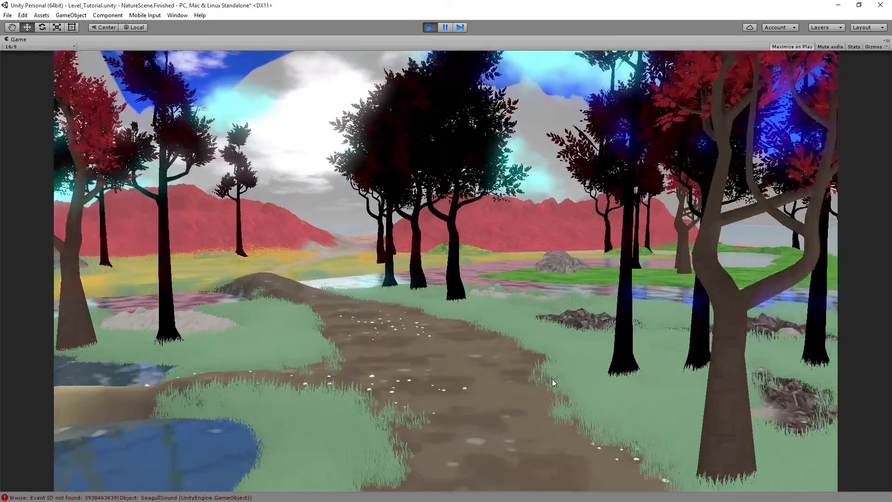
pyautogui.press('w')
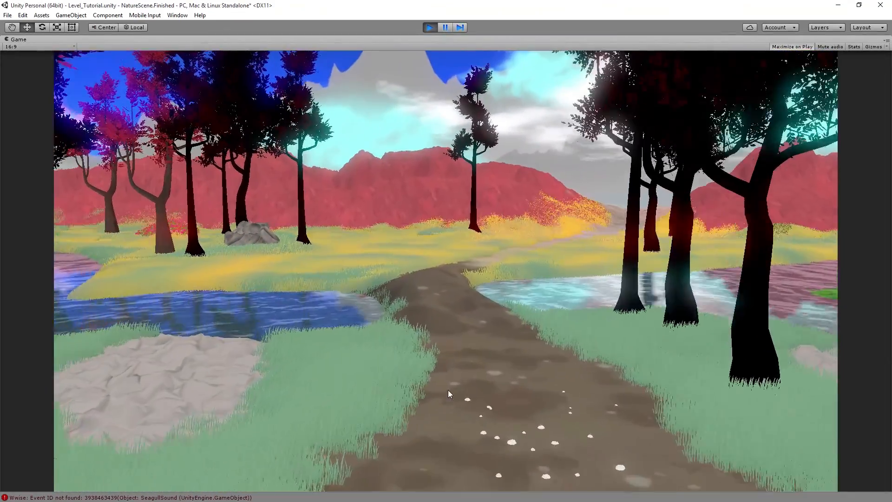
pyautogui.press('w')
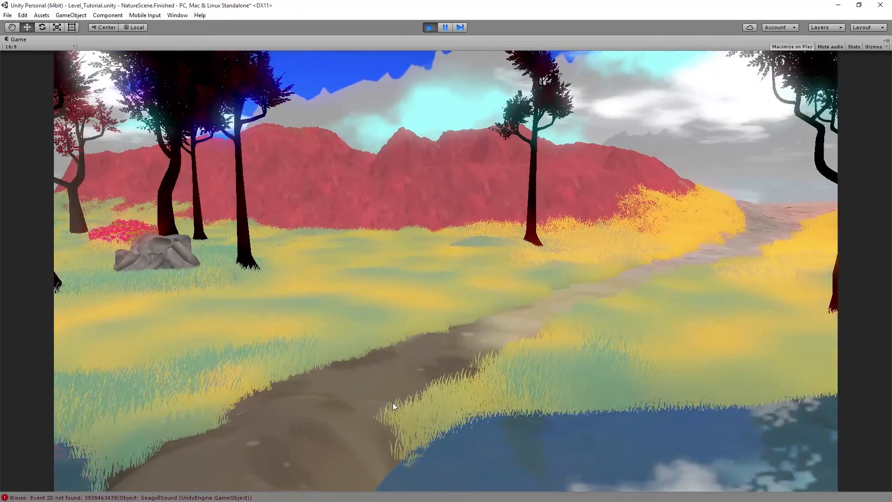
pyautogui.press('w')
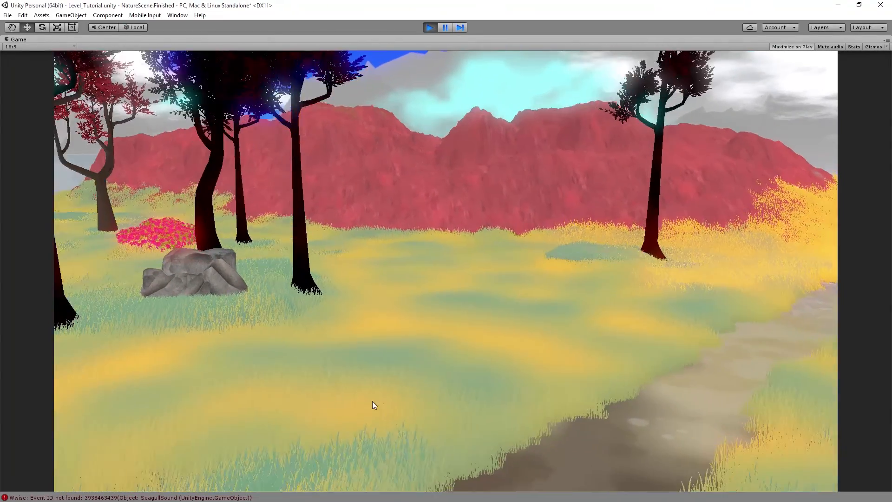
pyautogui.press('w')
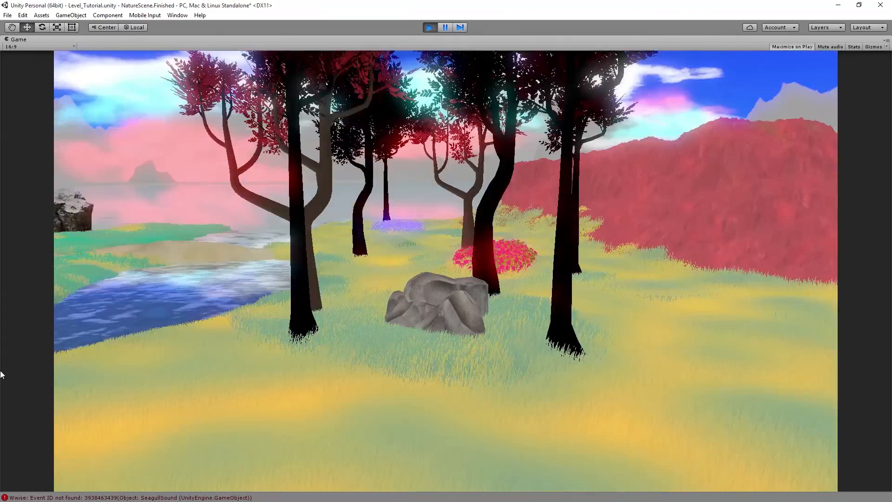
pyautogui.press('w')
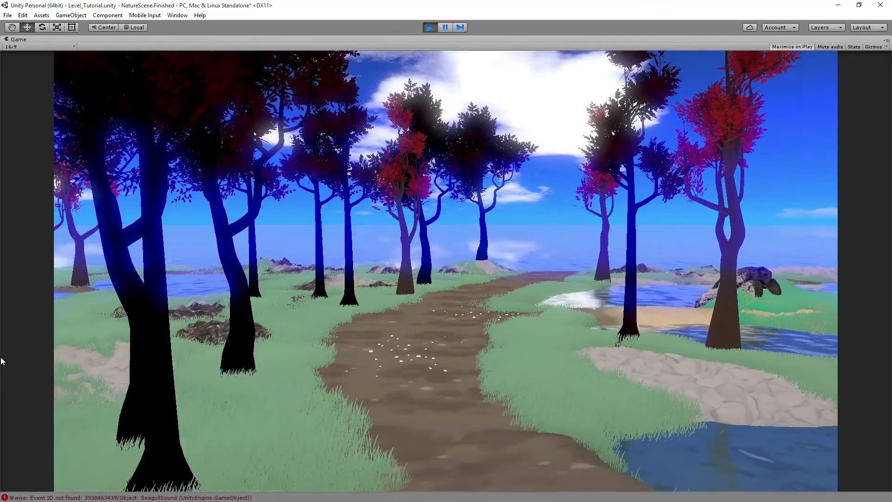
pyautogui.press('w')
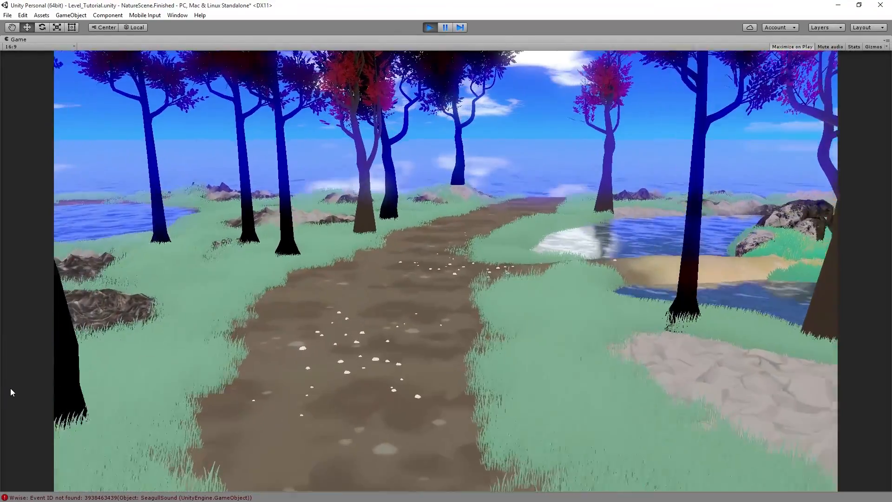
pyautogui.press('w')
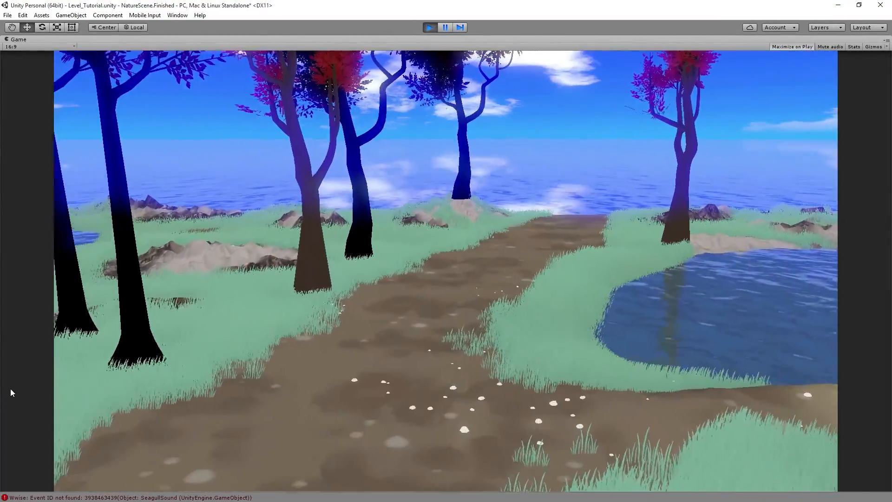
pyautogui.press('w')
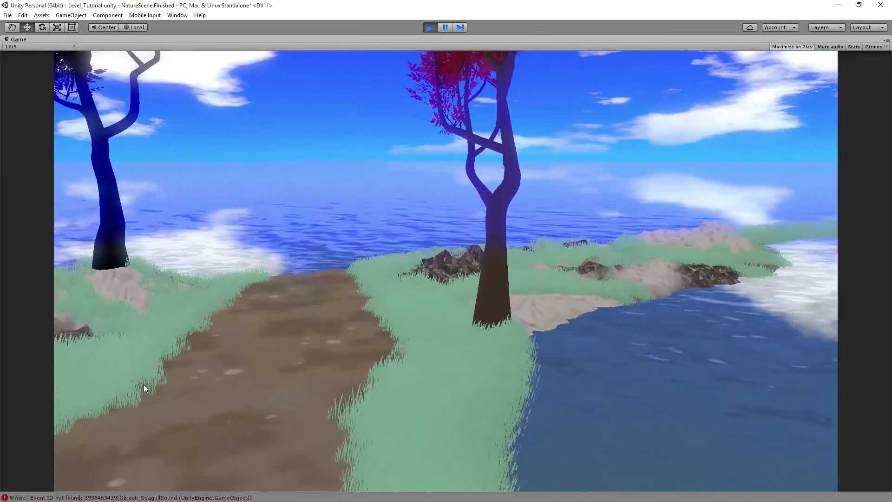
pyautogui.press('w')
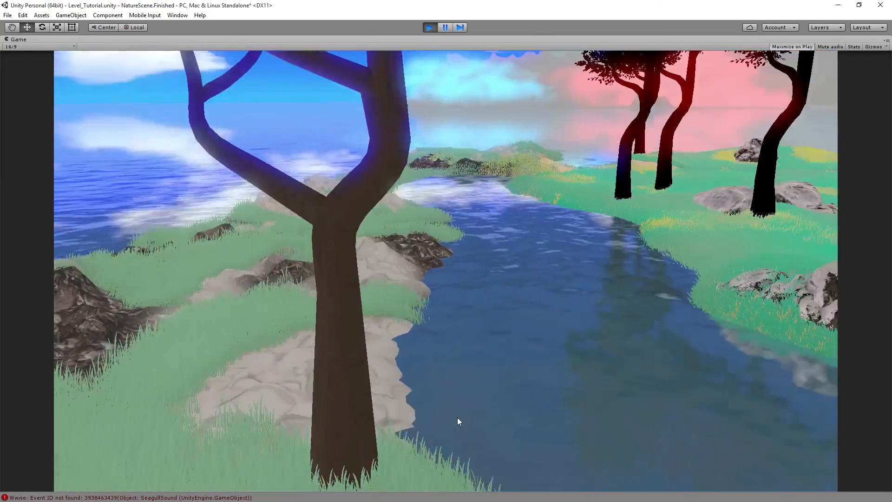
pyautogui.press('w')
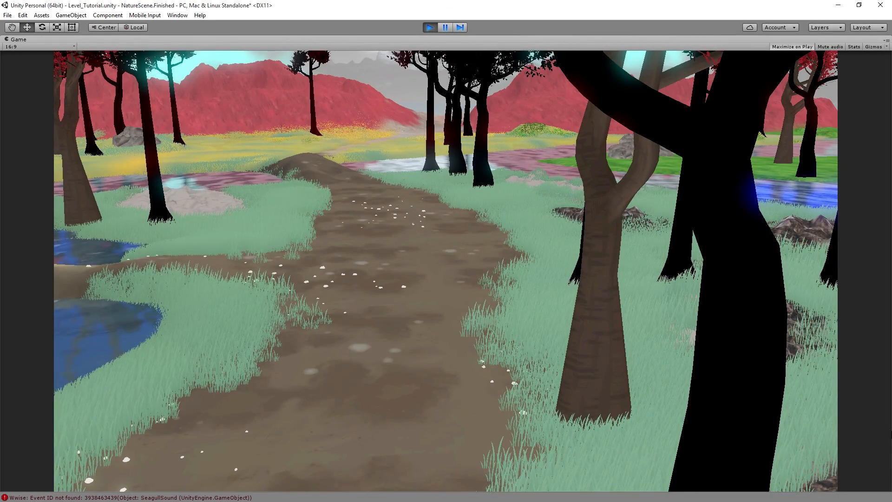
pyautogui.hotkey('ctrl', 'p')
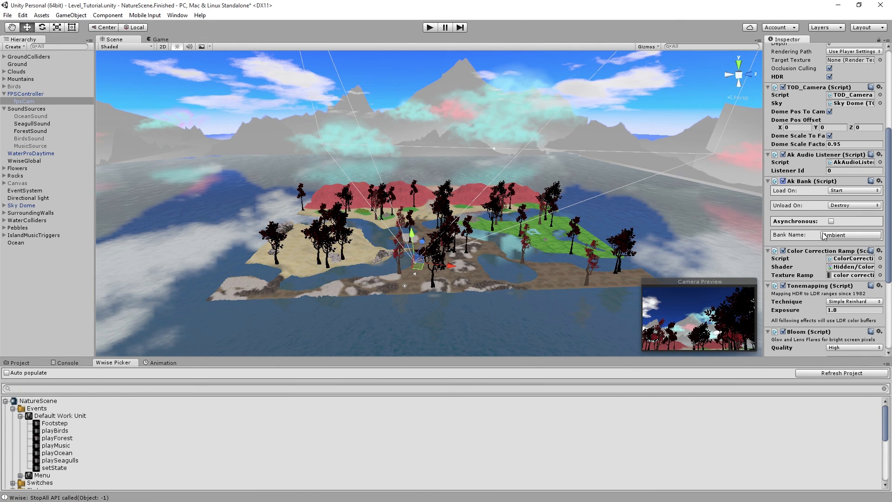
# Play the scene again to listen at the edge of the open water, and exit play mode.
pyautogui.scroll(5, 810, 232)
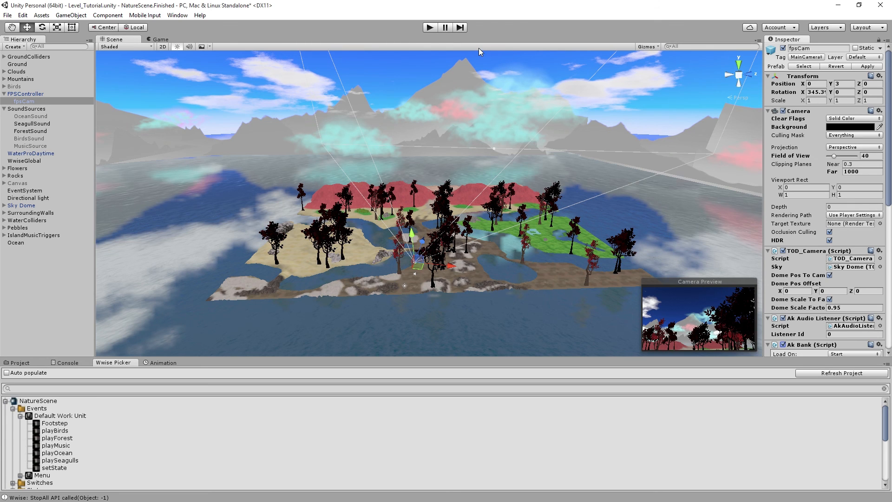
pyautogui.click(430, 27)
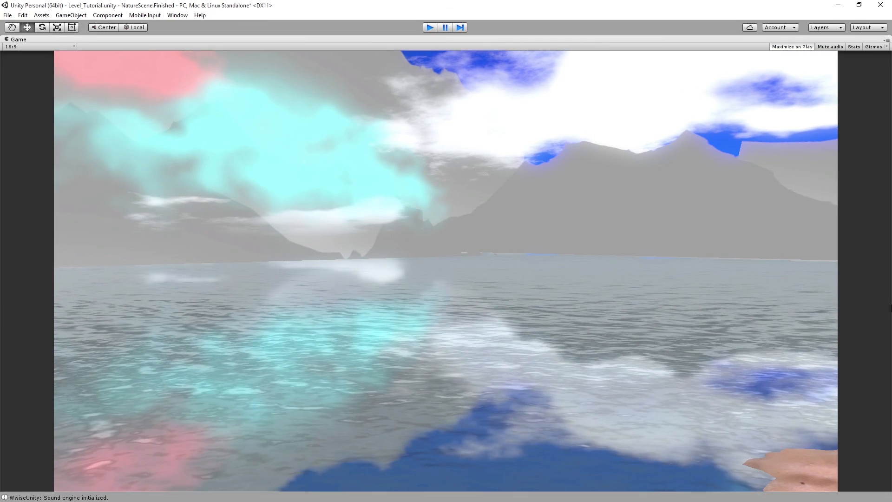
pyautogui.hotkey('ctrl', 'p')
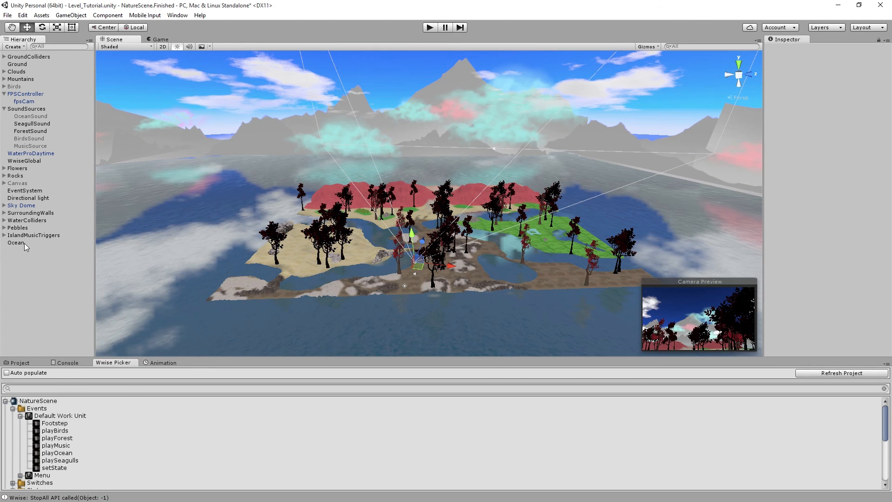
# Delete the Ocean object from the scene.
pyautogui.click(23, 242)
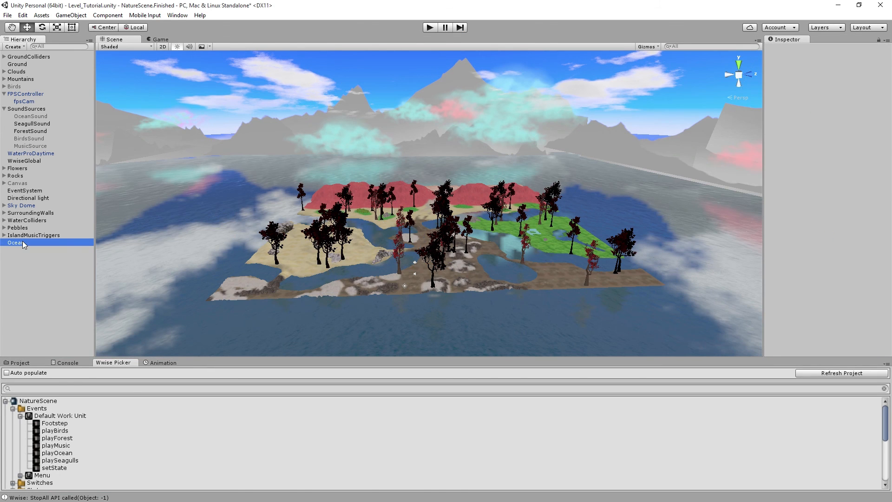
pyautogui.click(25, 256)
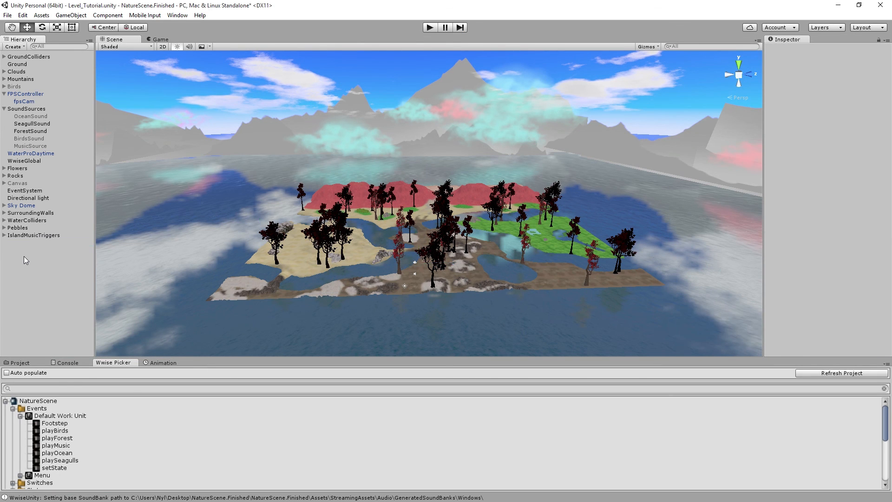
# Enable the OceanSound object under SoundSources, inspect its sound points around the island, and start play mode.
pyautogui.click(46, 117)
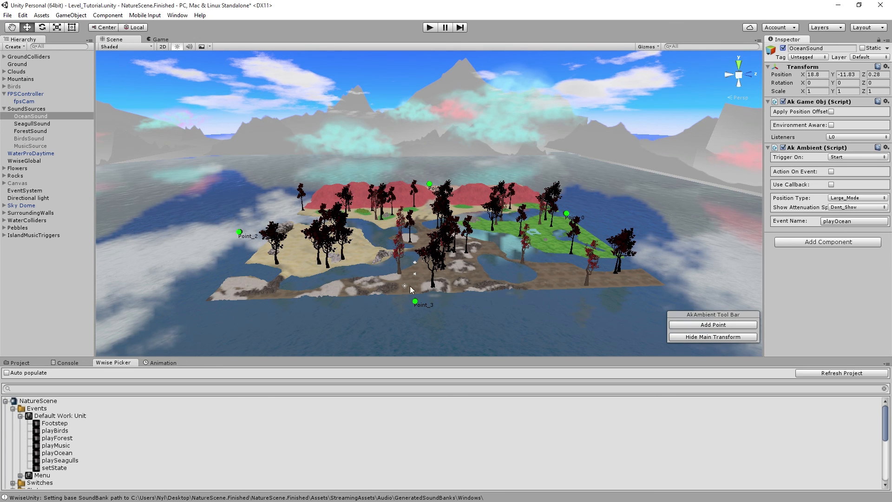
pyautogui.keyDown('alt'); pyautogui.moveTo(561, 227); pyautogui.dragTo(531, 188); pyautogui.keyUp('alt')
pyautogui.hotkey('ctrl', 'p')
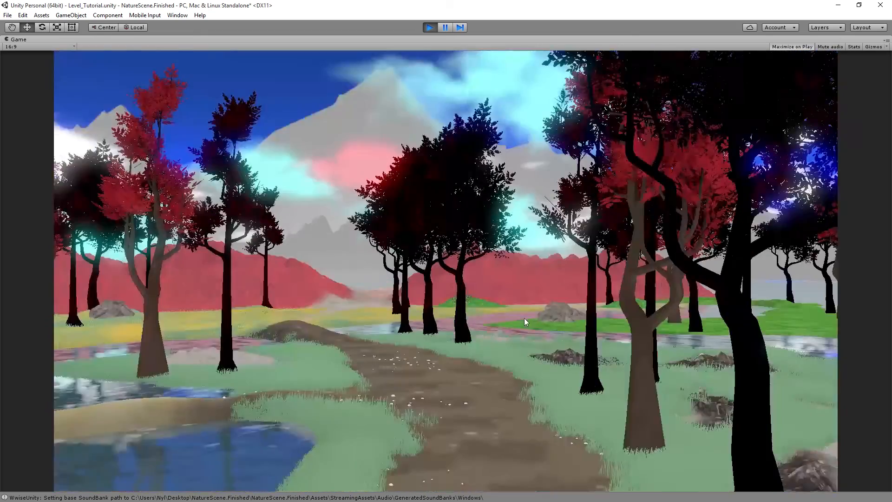
# Walk along the path past the trees to the open water to check the ocean ambience, and stop playback.
pyautogui.press('w')
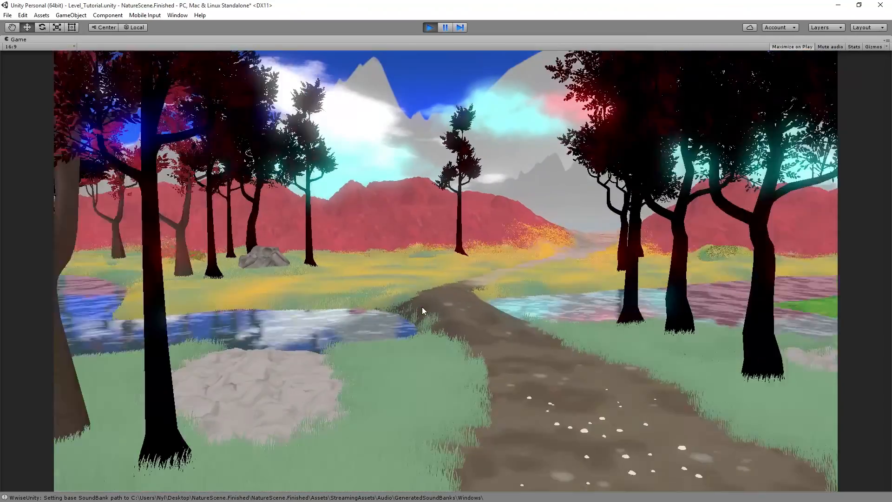
pyautogui.press('w')
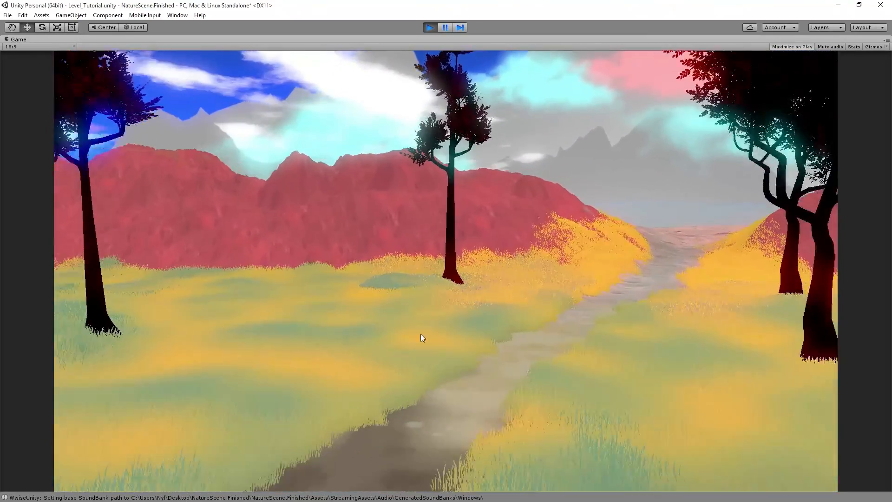
pyautogui.press('w')
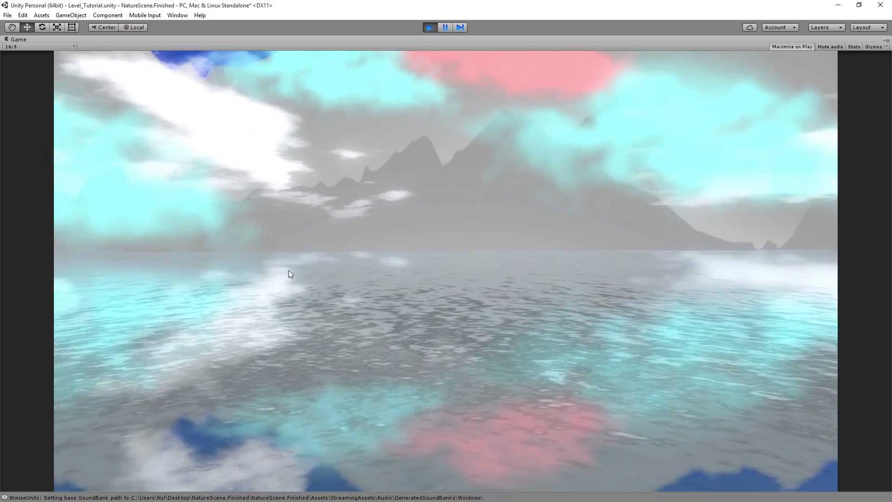
pyautogui.hotkey('ctrl', 'p')
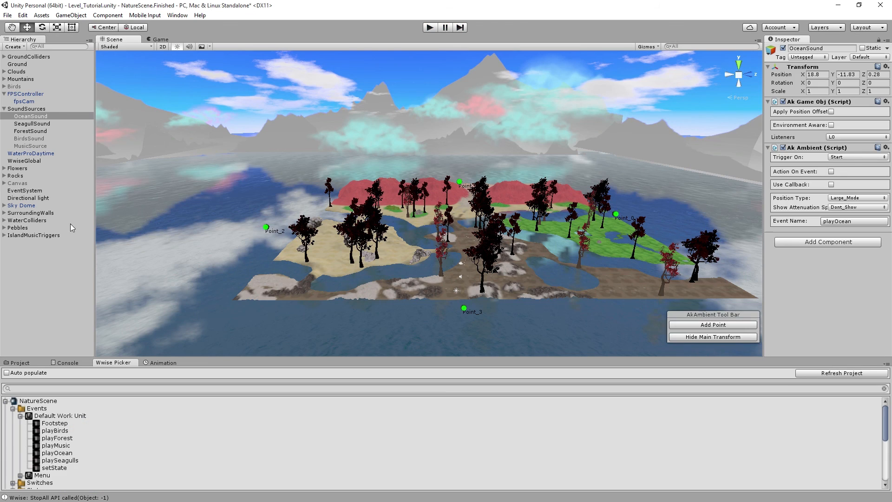
# View the object creation options for the scene, and reselect OceanSound to inspect its components.
pyautogui.click(38, 257)
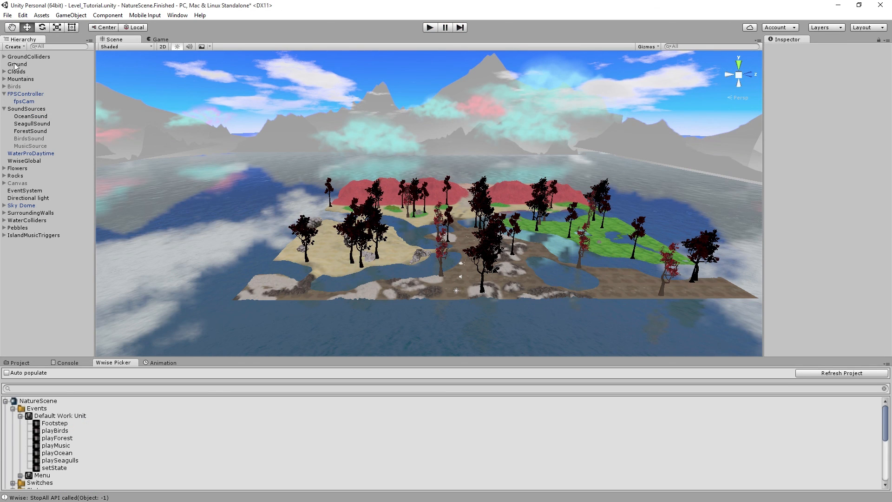
pyautogui.click(13, 46)
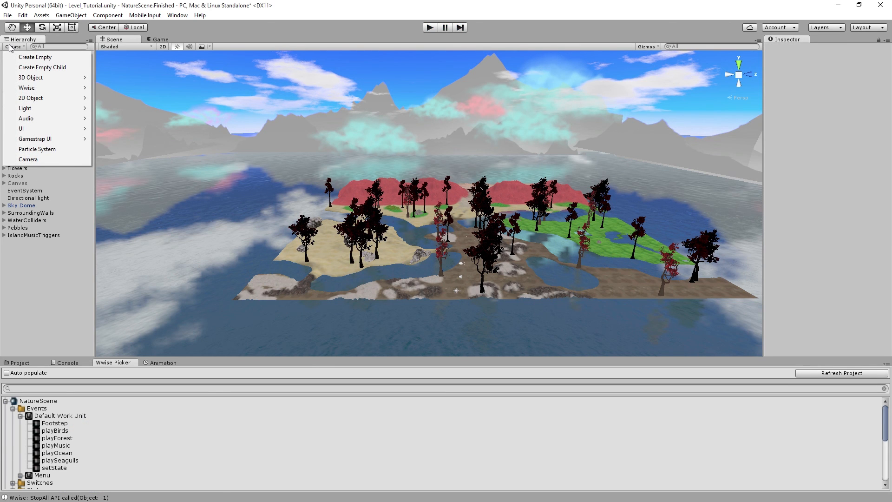
pyautogui.click(41, 116)
pyautogui.click(41, 116)
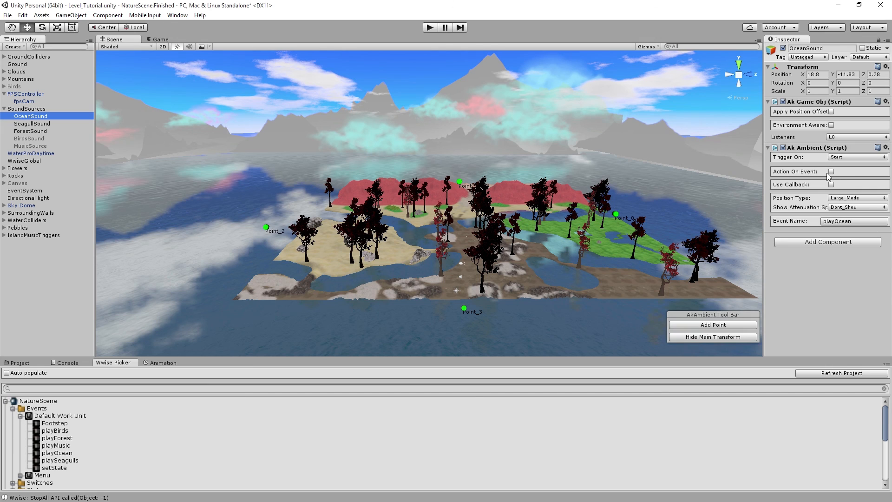
# Point out the playMusic event in the Wwise Picker, and examine the Trigger On setting of OceanSound's Ak Ambient component.
pyautogui.click(56, 446)
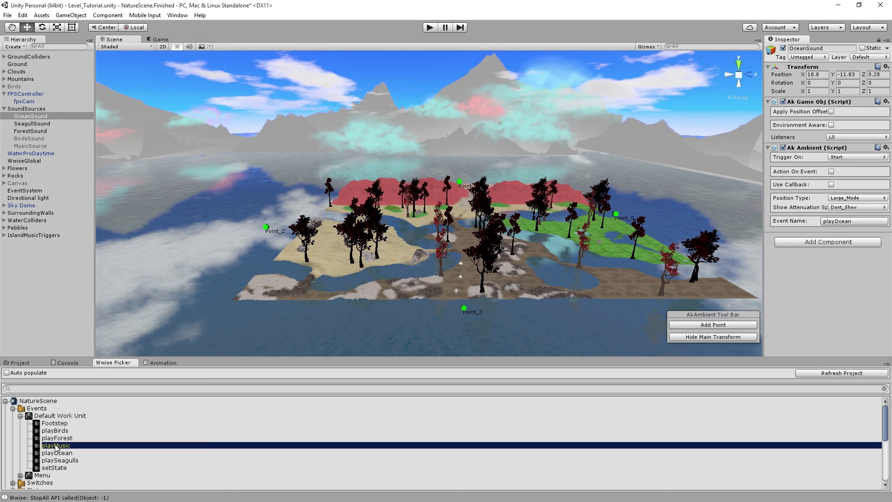
pyautogui.moveTo(55, 447); pyautogui.dragTo(526, 379)
pyautogui.click(844, 158)
pyautogui.click(804, 156)
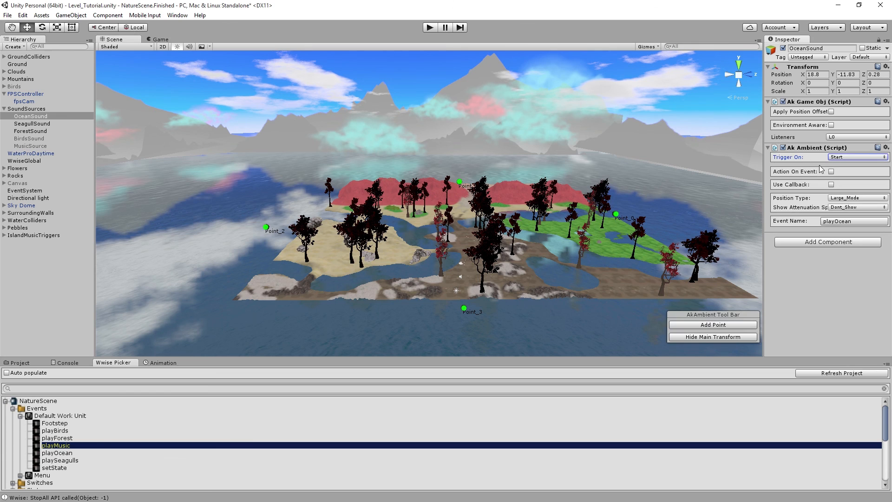
# Examine the available Position Type modes of OceanSound's Ak Ambient component.
pyautogui.click(840, 199)
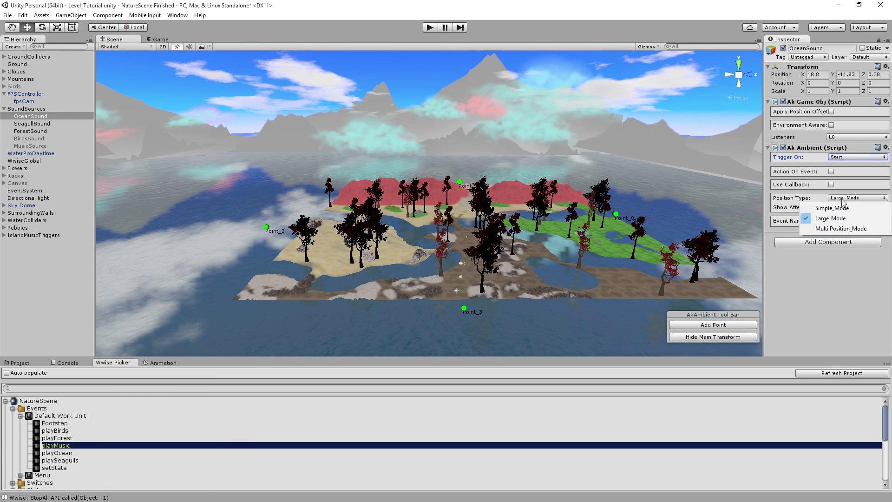
pyautogui.click(828, 292)
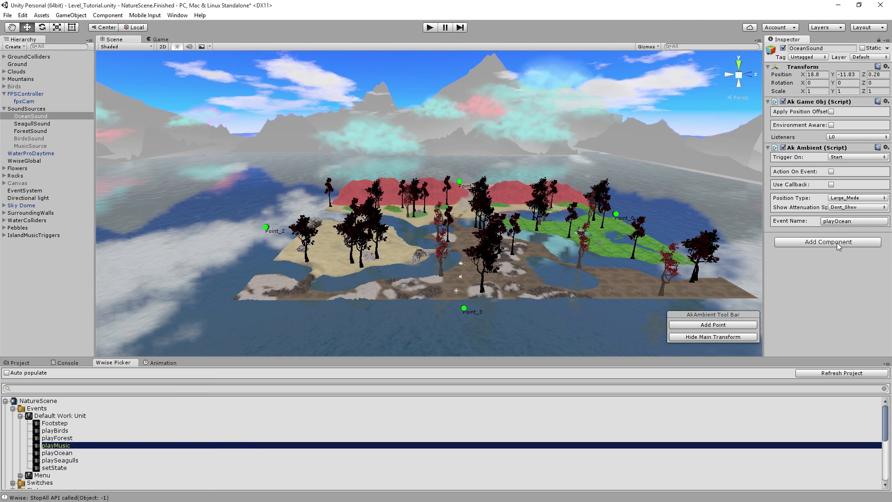
pyautogui.click(850, 201)
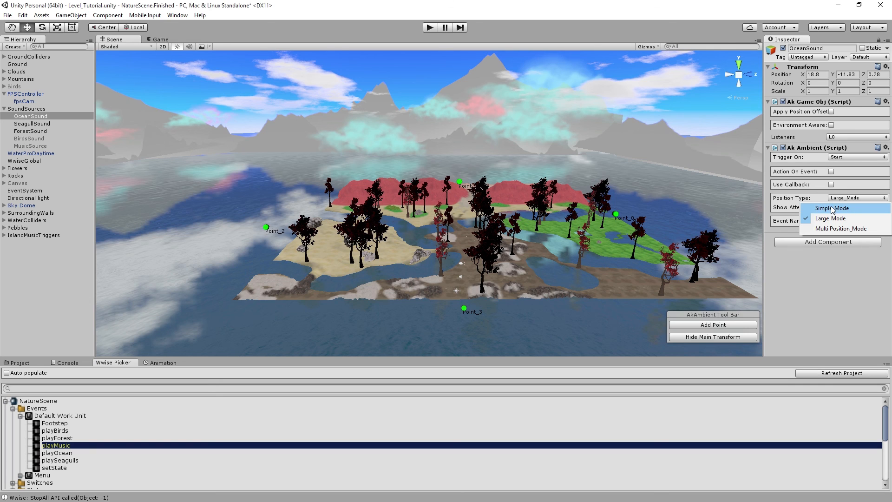
pyautogui.click(816, 315)
pyautogui.click(851, 197)
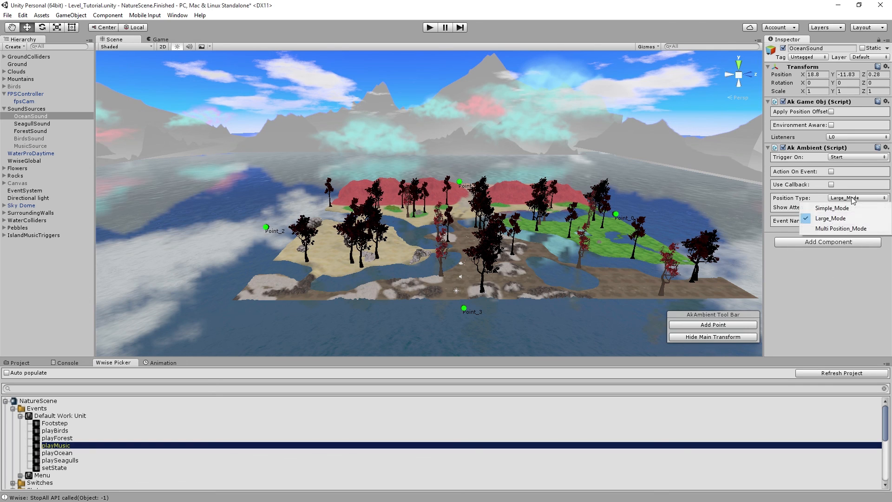
pyautogui.click(823, 269)
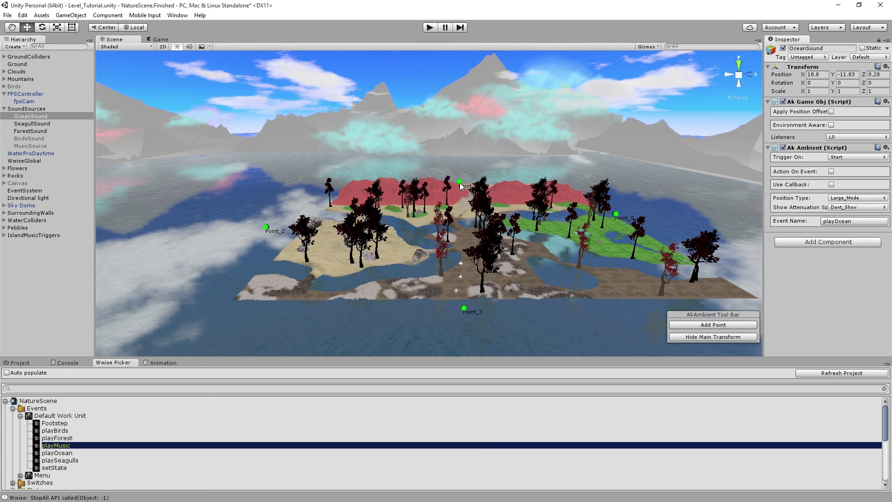
# Hide and restore OceanSound's main transform, and browse the Wwise events available for its Event Name without choosing one.
pyautogui.click(723, 337)
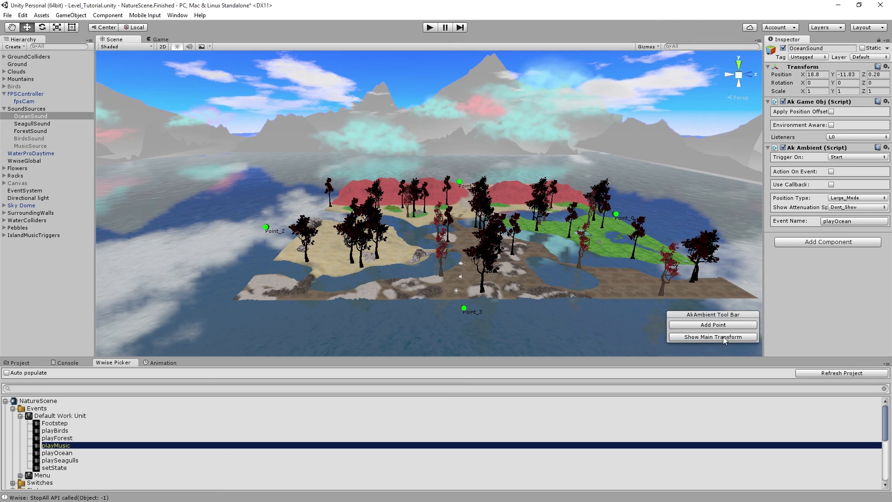
pyautogui.click(724, 336)
pyautogui.keyDown('alt'); pyautogui.moveTo(522, 294); pyautogui.dragTo(486, 308); pyautogui.keyUp('alt')
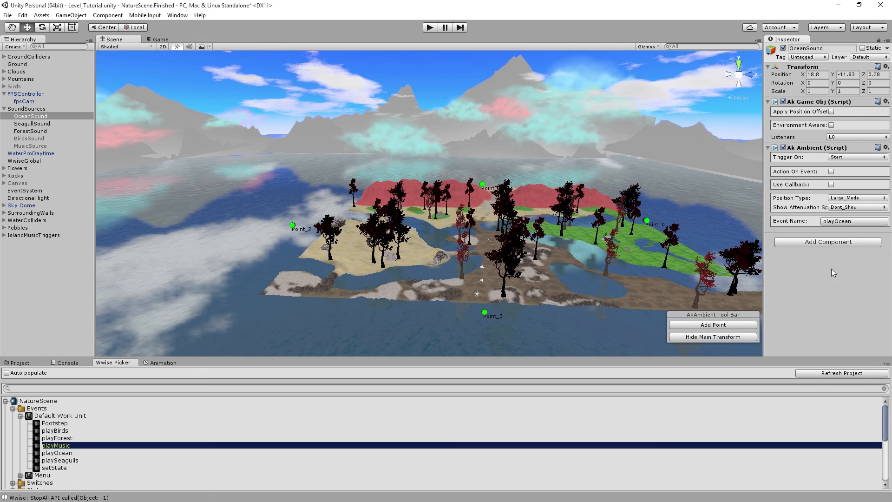
pyautogui.click(846, 223)
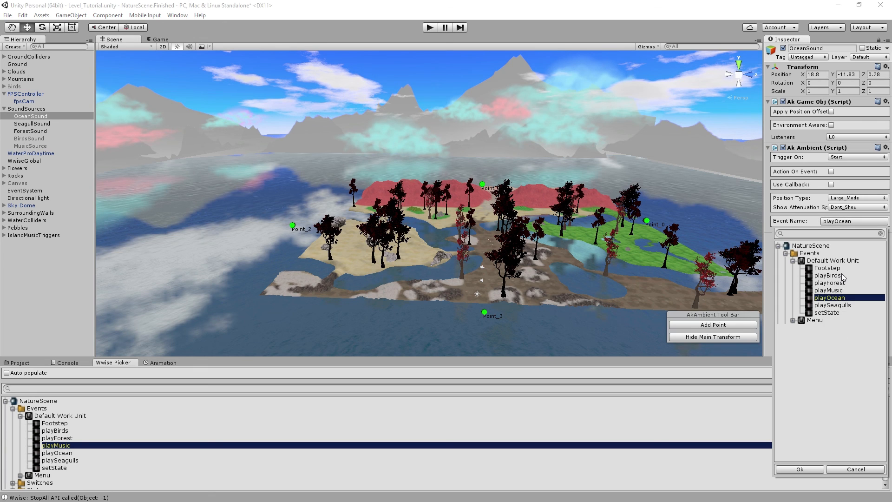
pyautogui.click(854, 470)
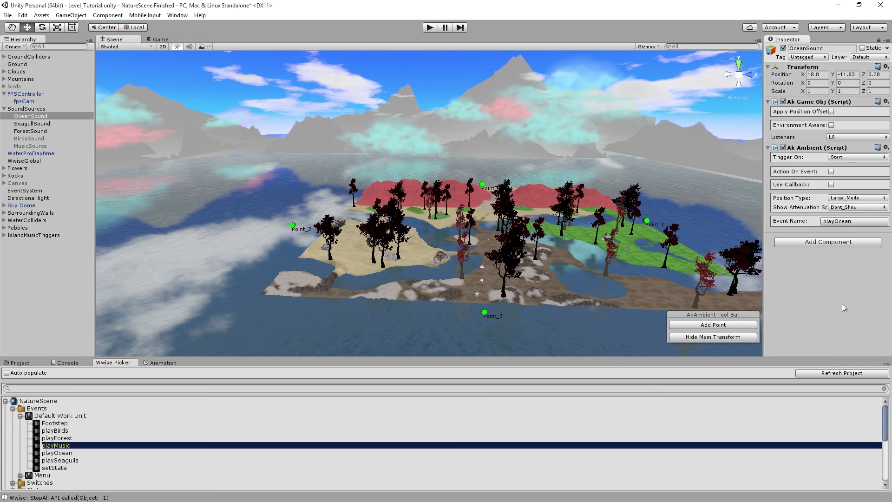